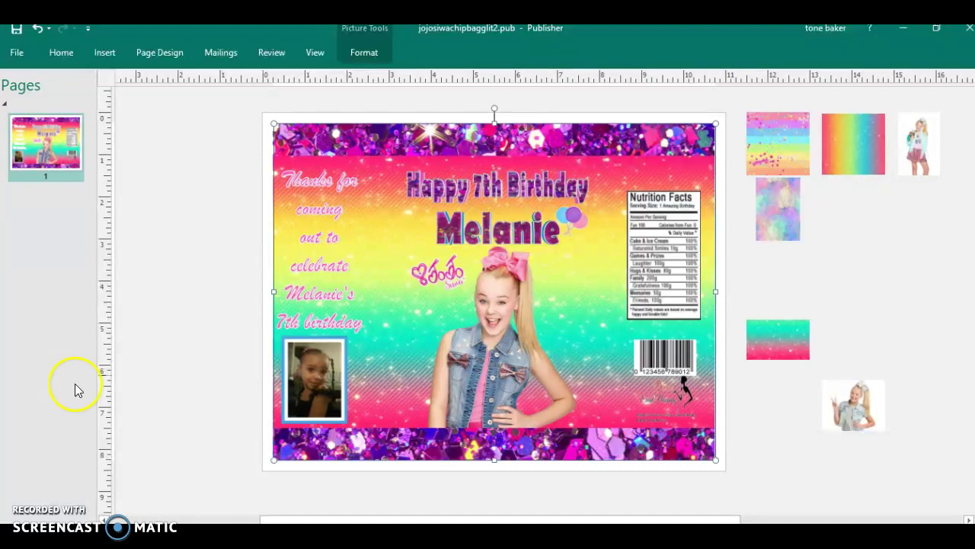
Switch to the browser and look through the purple glitter image results, previewing several textures as possible backgrounds.
{"action": "left_click", "coordinate": [243, 295]}
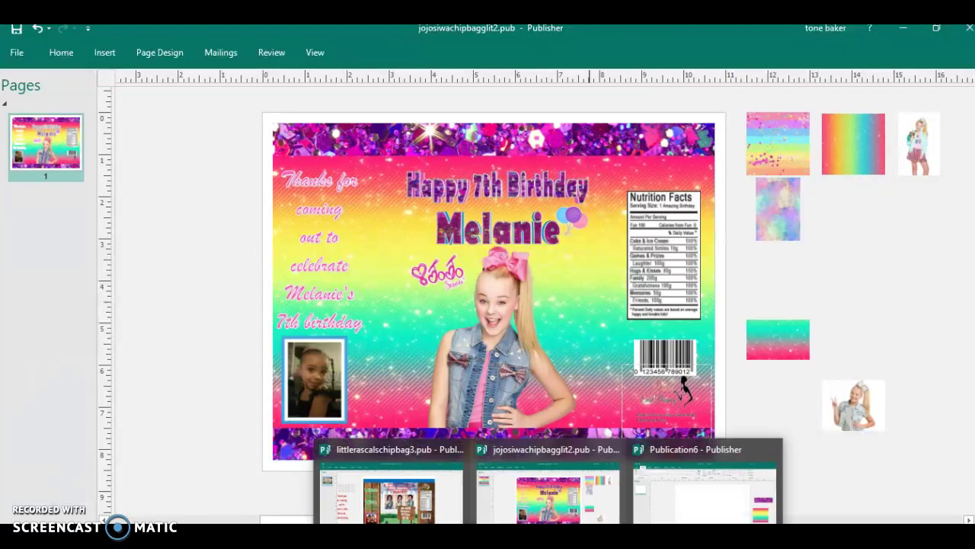
{"action": "key", "text": "alt+Tab"}
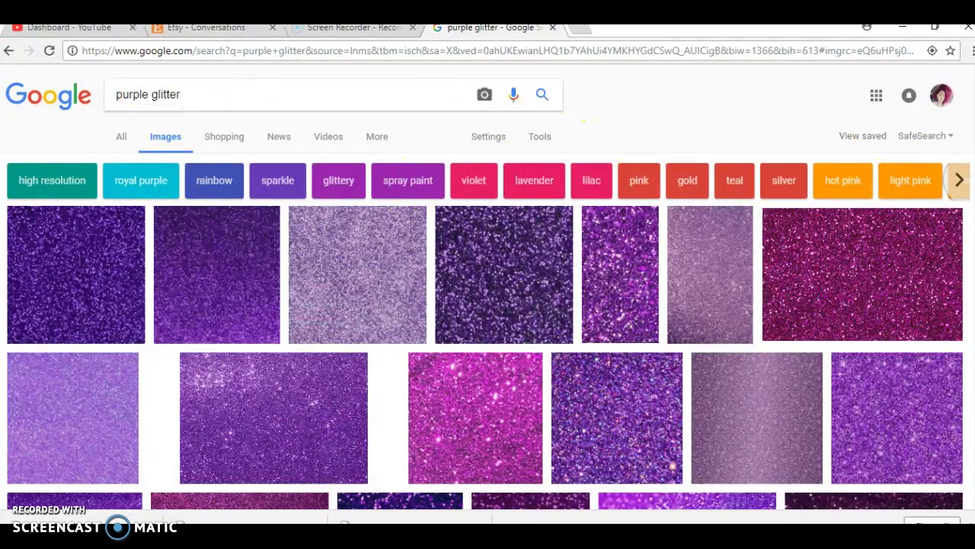
{"action": "scroll", "coordinate": [488, 286], "scroll_direction": "down", "scroll_amount": 5}
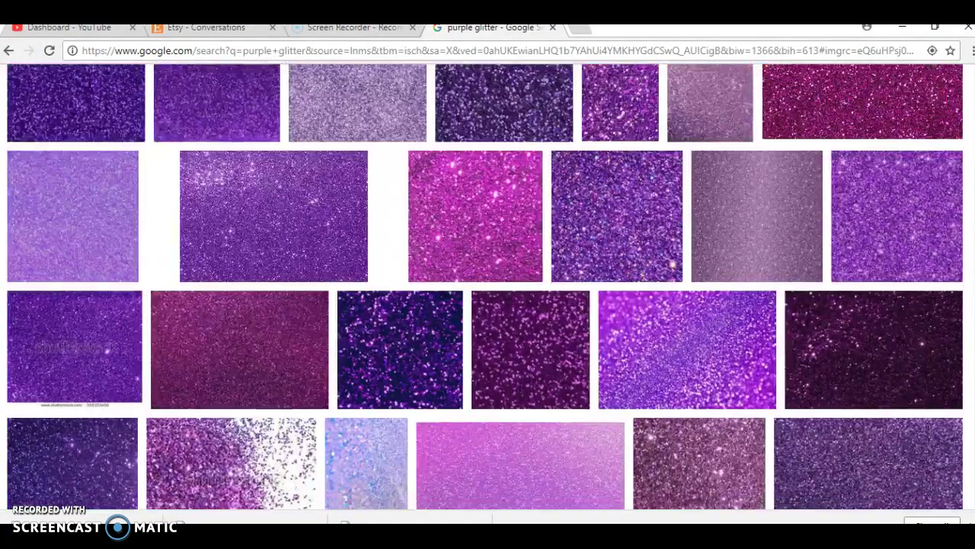
{"action": "scroll", "coordinate": [488, 286], "scroll_direction": "down", "scroll_amount": 3}
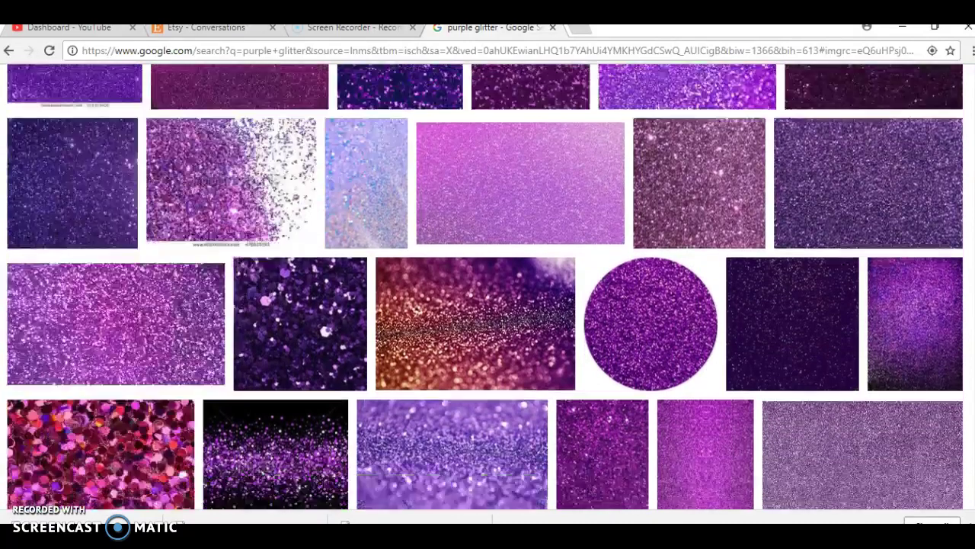
{"action": "scroll", "coordinate": [487, 286], "scroll_direction": "down", "scroll_amount": 1}
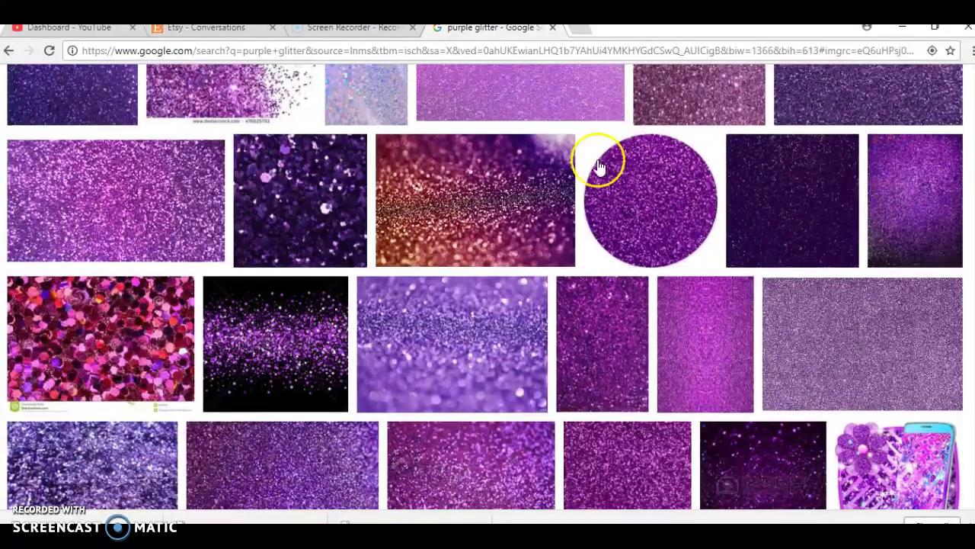
{"action": "left_click", "coordinate": [244, 327]}
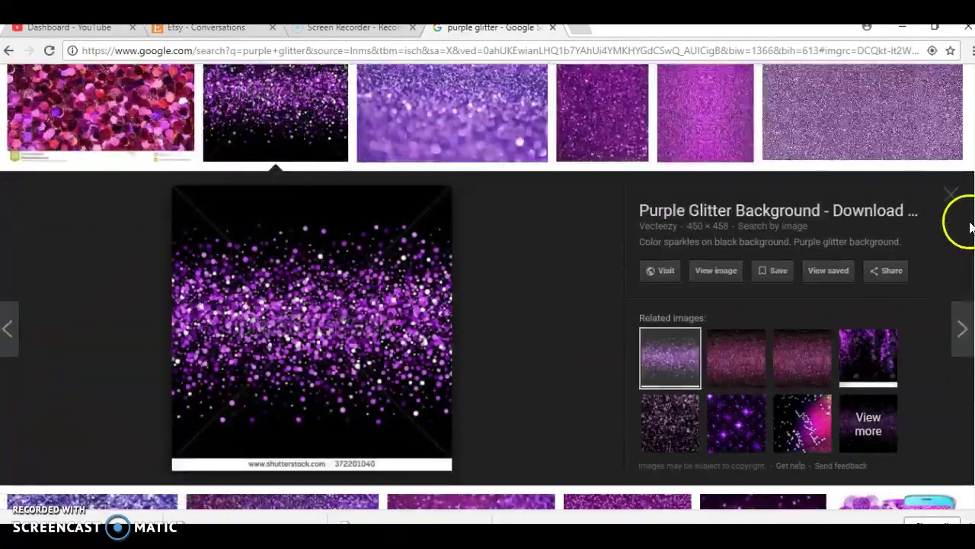
{"action": "scroll", "coordinate": [968, 227], "scroll_direction": "down", "scroll_amount": 3}
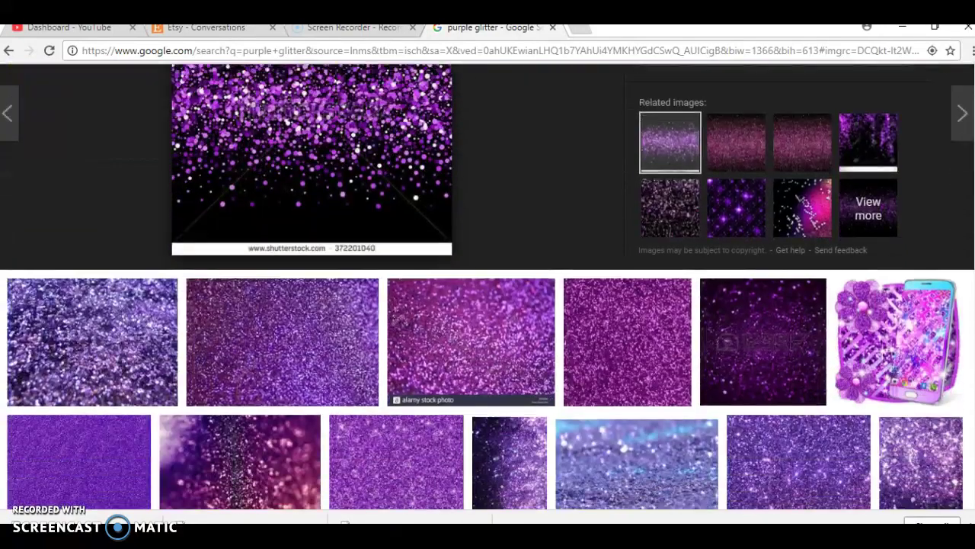
{"action": "scroll", "coordinate": [625, 289], "scroll_direction": "down", "scroll_amount": 2}
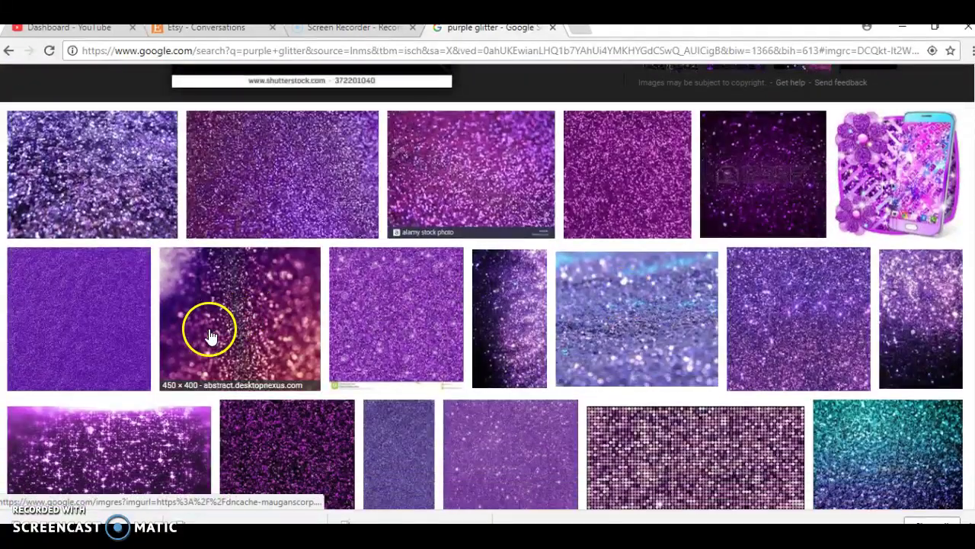
{"action": "left_click", "coordinate": [211, 336]}
{"action": "left_click", "coordinate": [519, 96]}
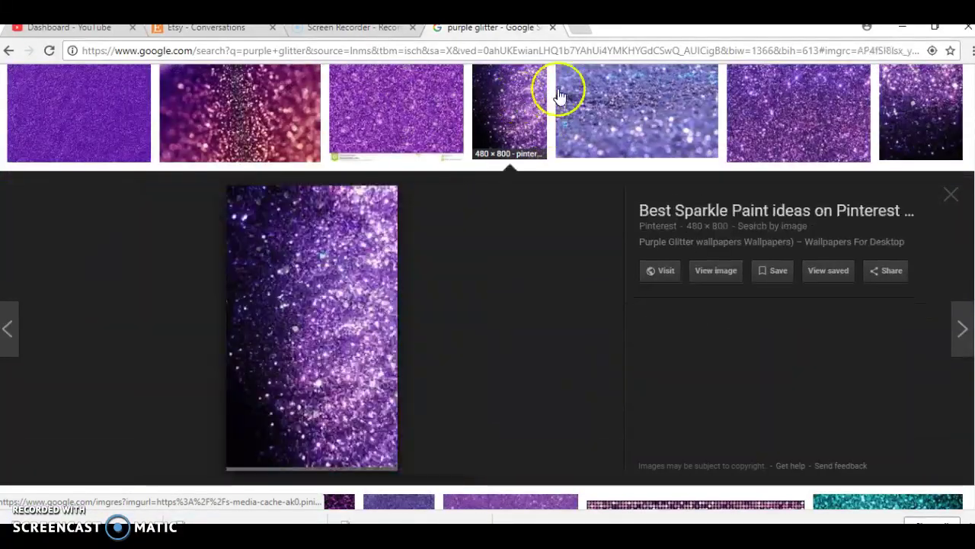
{"action": "left_click", "coordinate": [605, 87]}
{"action": "left_click", "coordinate": [831, 82]}
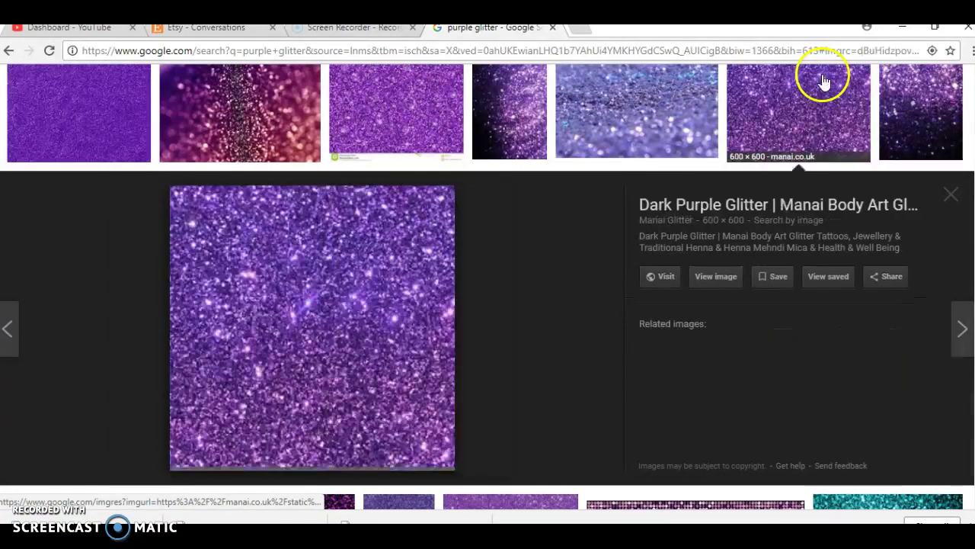
{"action": "left_click", "coordinate": [886, 90]}
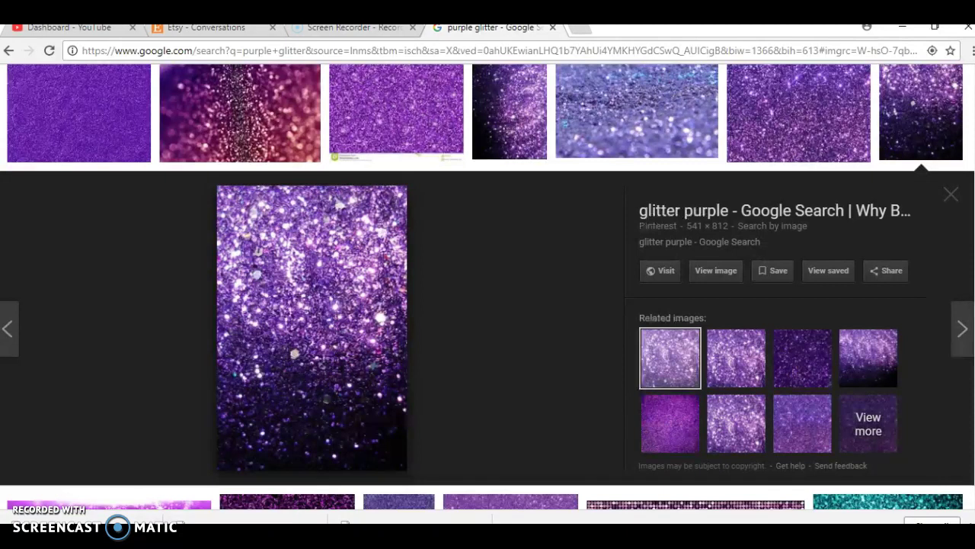
Search Google Images for "pink glitter" and preview several textures, ending with the 2048 Pink Glitter image.
{"action": "scroll", "coordinate": [421, 162], "scroll_direction": "up", "scroll_amount": 5}
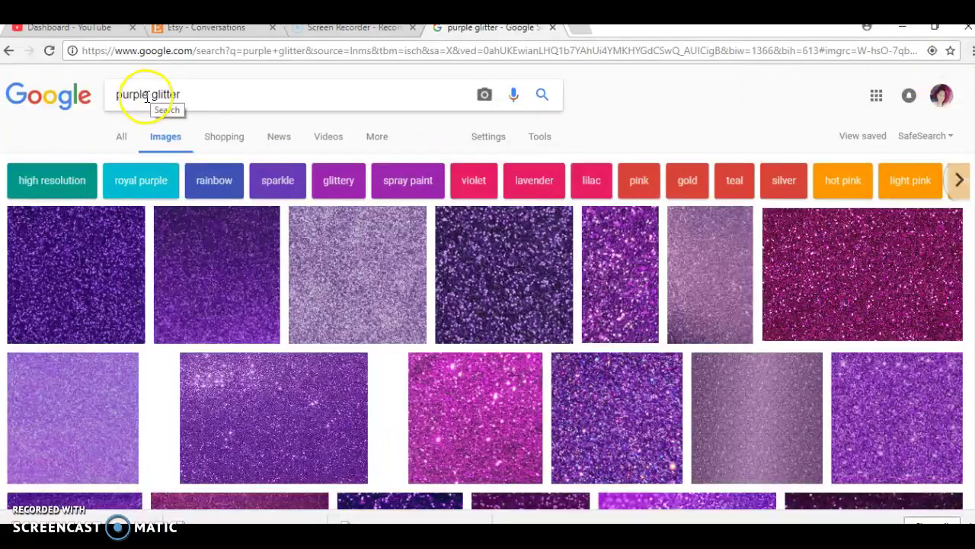
{"action": "type", "text": "pink"}
{"action": "key", "text": "Return"}
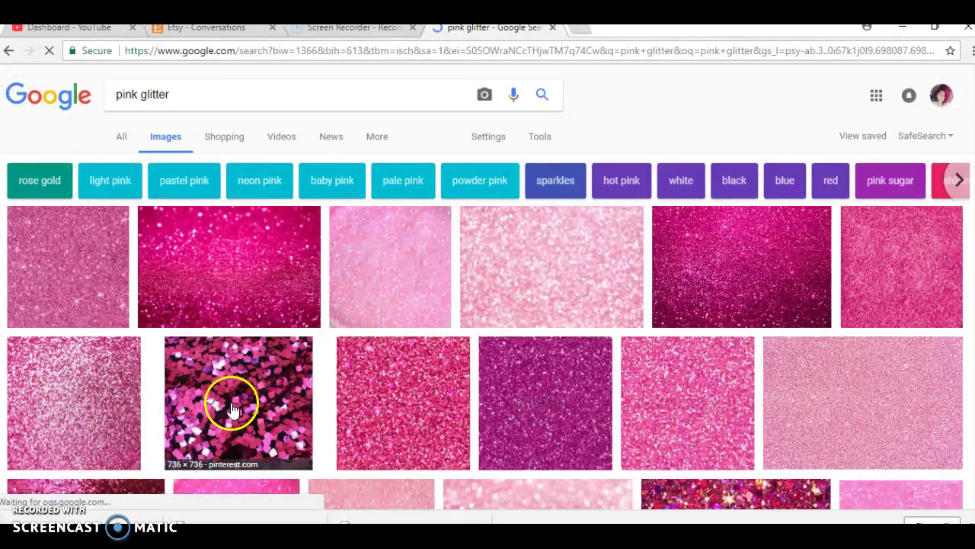
{"action": "left_click", "coordinate": [266, 355]}
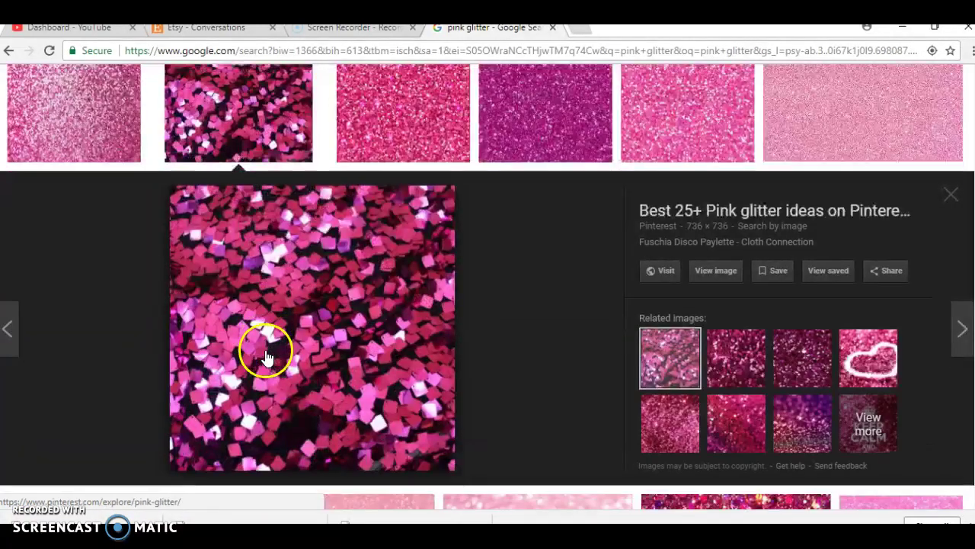
{"action": "left_click", "coordinate": [405, 99]}
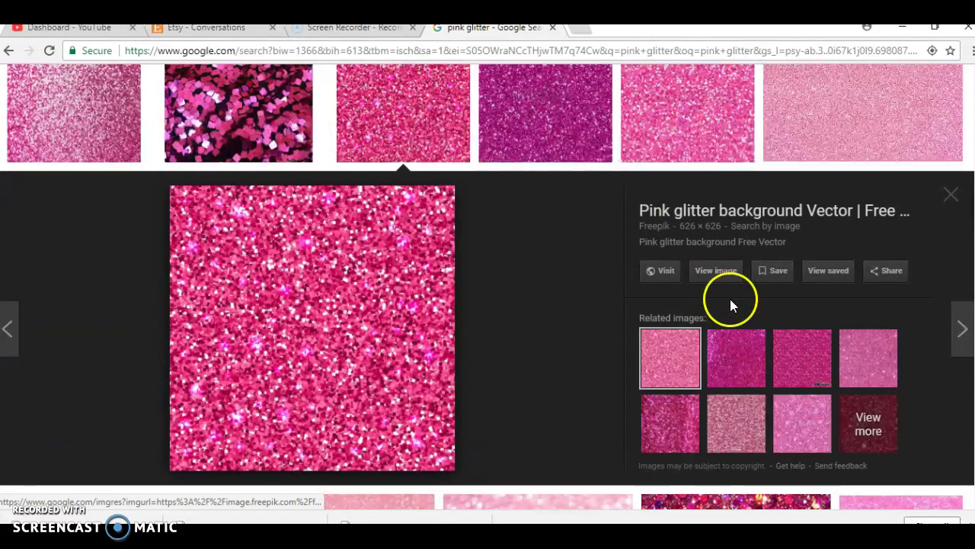
{"action": "scroll", "coordinate": [793, 283], "scroll_direction": "down", "scroll_amount": 4}
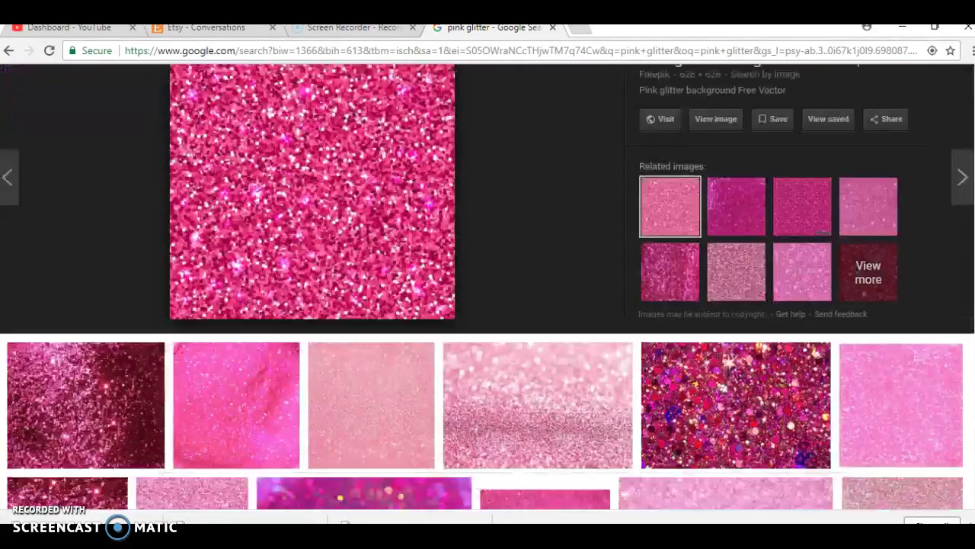
{"action": "left_click", "coordinate": [792, 284]}
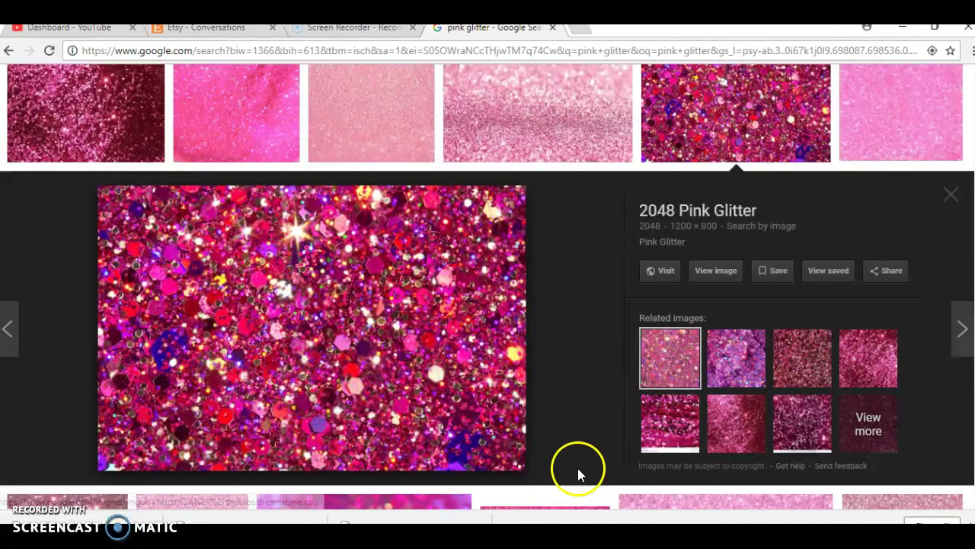
Switch to Publication6 in Publisher and draw a triangle about 4.69" wide and 7.53" high on the left half of the page.
{"action": "left_click", "coordinate": [563, 523]}
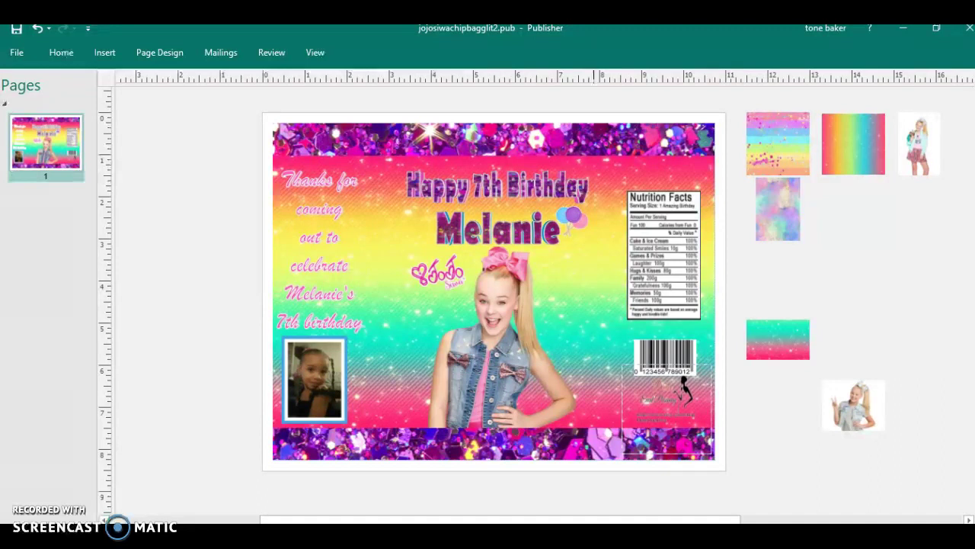
{"action": "left_click", "coordinate": [657, 518]}
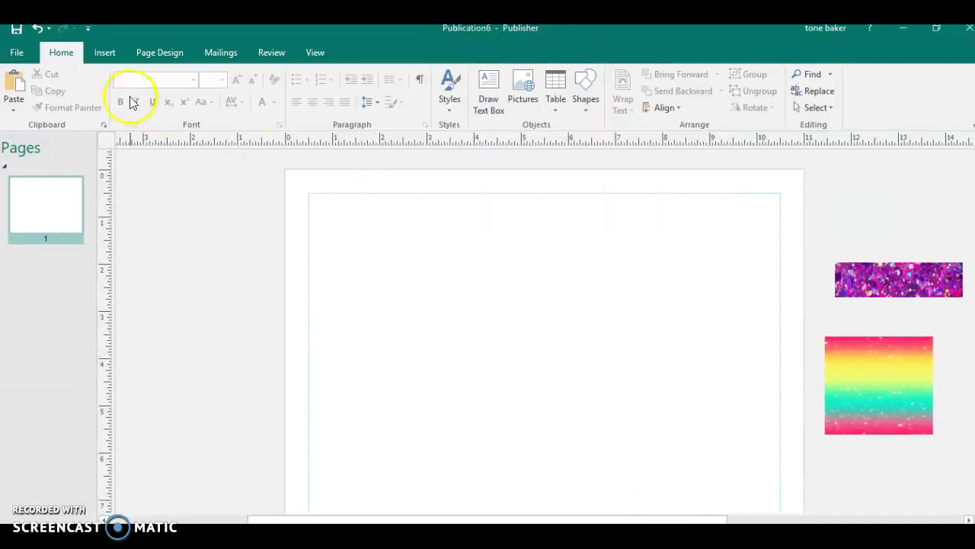
{"action": "left_click", "coordinate": [106, 52]}
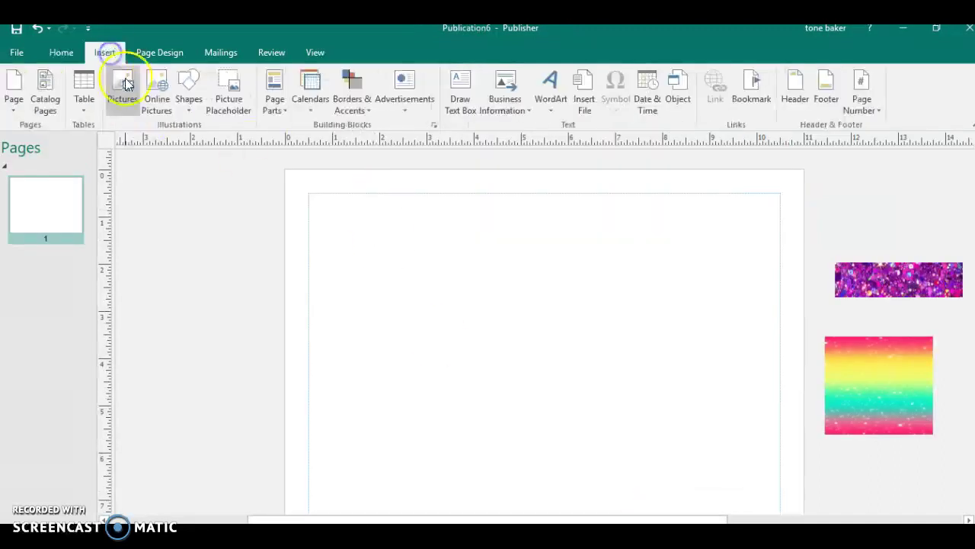
{"action": "left_click", "coordinate": [191, 99]}
{"action": "left_click", "coordinate": [267, 139]}
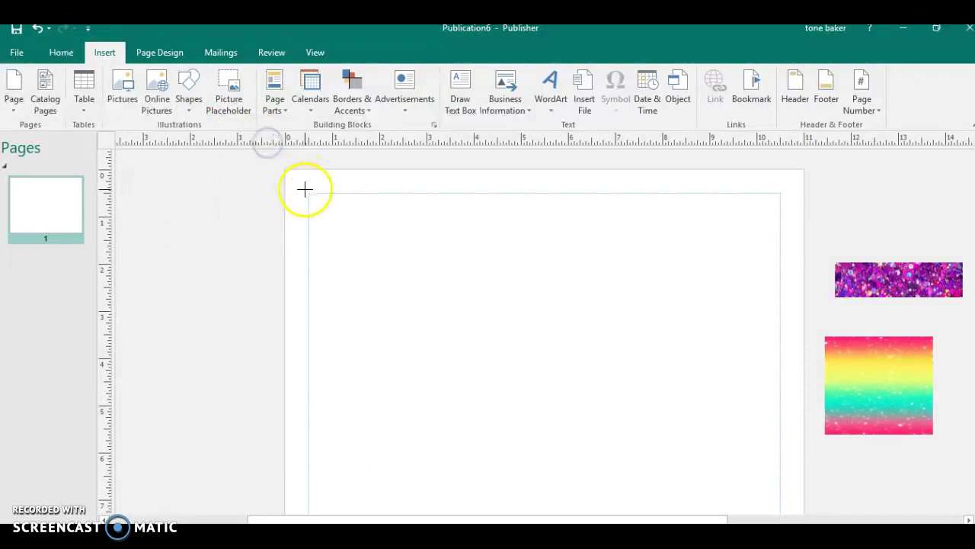
{"action": "mouse_move", "coordinate": [325, 193]}
{"action": "left_mouse_down"}
{"action": "mouse_move", "coordinate": [513, 410]}
{"action": "mouse_move", "coordinate": [529, 509]}
{"action": "left_mouse_up"}
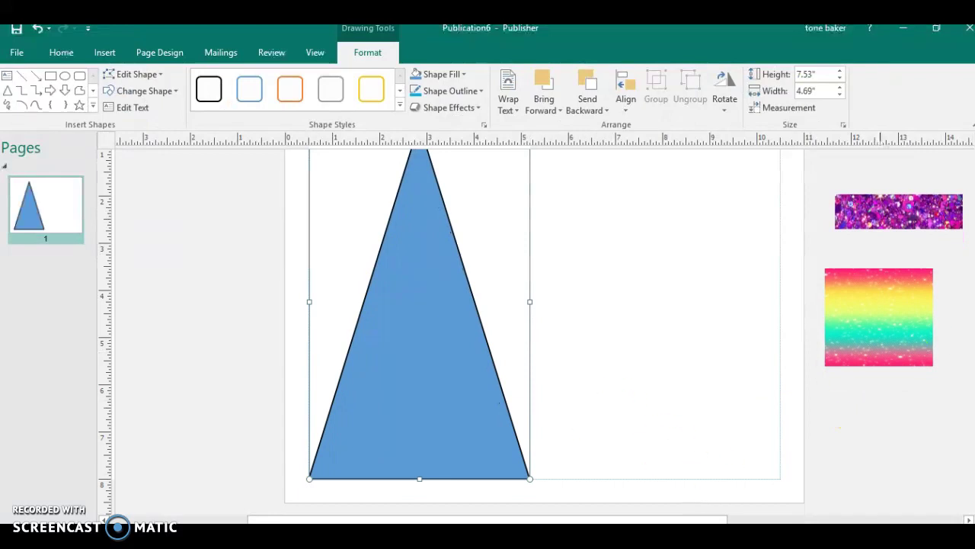
Rotate the blue triangle 180 degrees so its point faces down like a pennant.
{"action": "left_click", "coordinate": [331, 415]}
{"action": "left_click", "coordinate": [547, 391]}
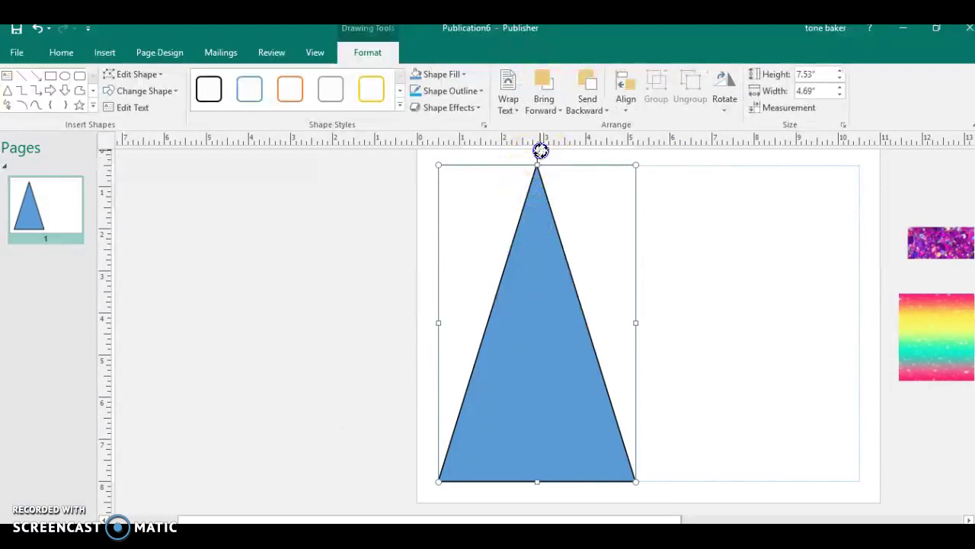
{"action": "left_click_drag", "start_coordinate": [541, 151], "coordinate": [538, 438]}
{"action": "left_click", "coordinate": [333, 389]}
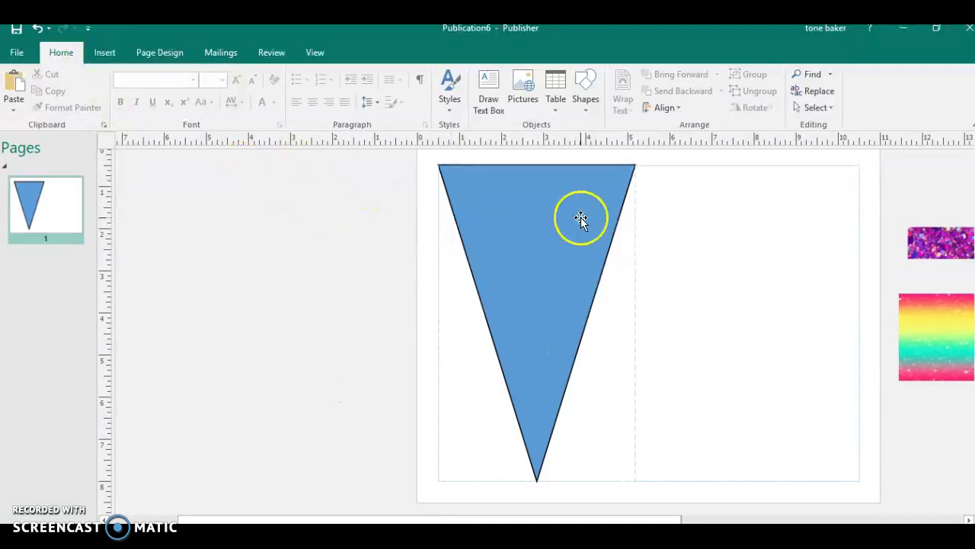
Move the rainbow picture and the purple glitter strip into the blank area beside the page, left of the triangle.
{"action": "left_click_drag", "start_coordinate": [945, 320], "coordinate": [323, 344]}
{"action": "mouse_move", "coordinate": [550, 533]}
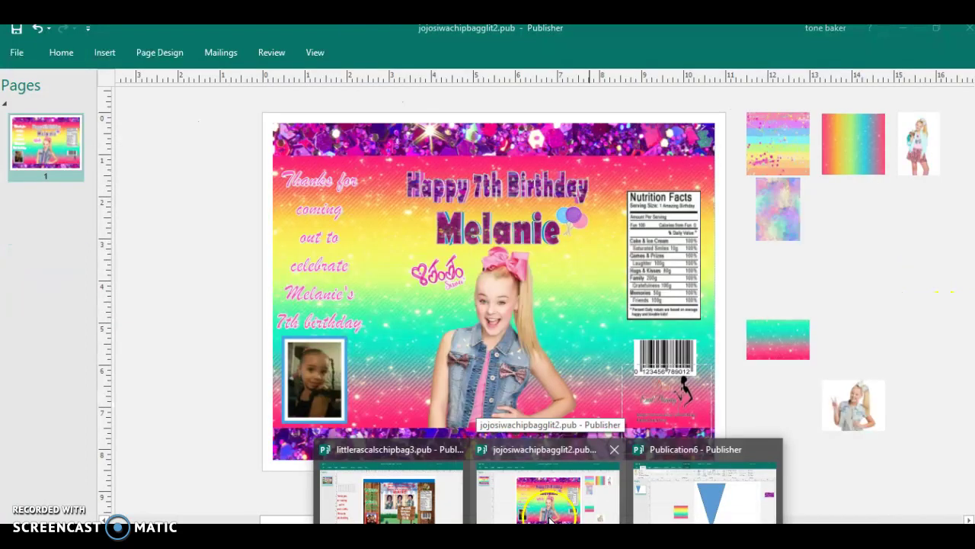
{"action": "left_click", "coordinate": [550, 518]}
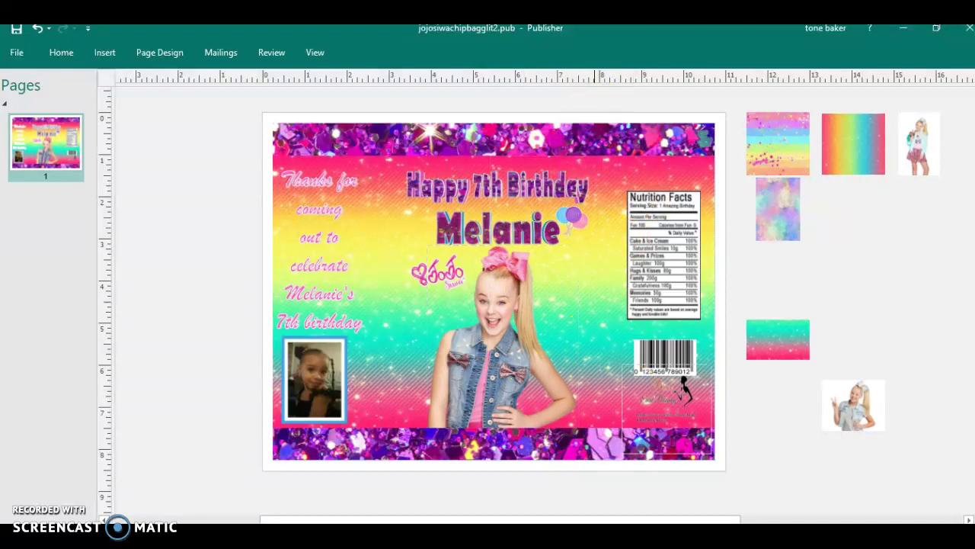
{"action": "mouse_move", "coordinate": [548, 533]}
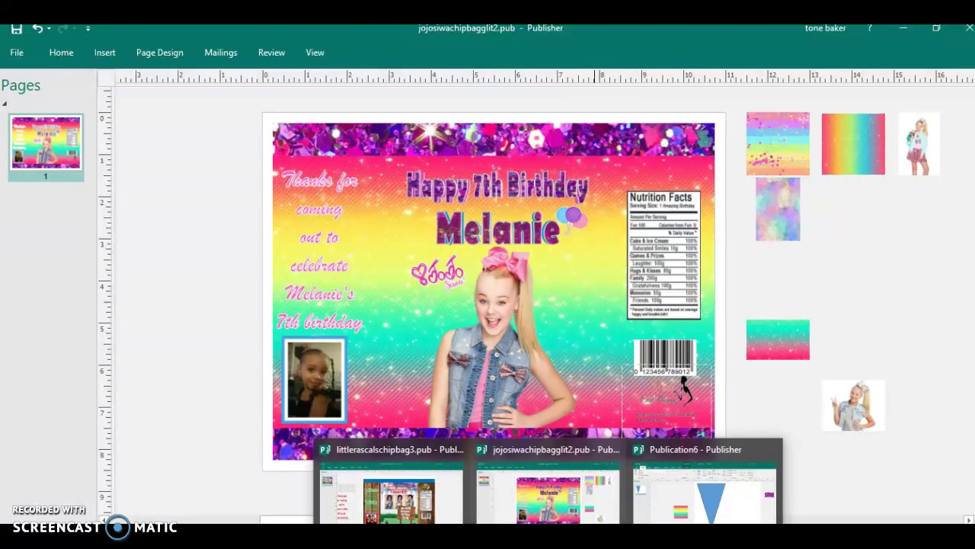
{"action": "left_click", "coordinate": [664, 502]}
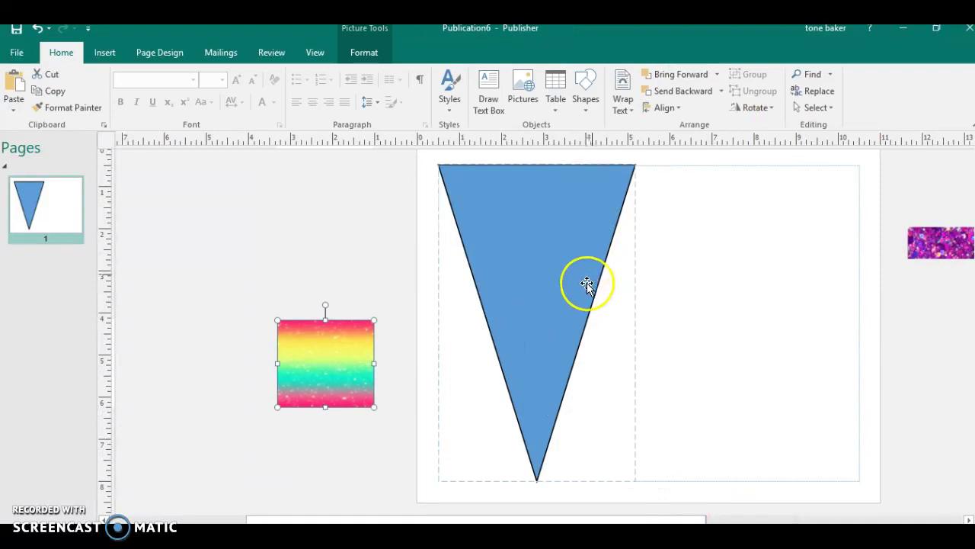
{"action": "left_click_drag", "start_coordinate": [939, 242], "coordinate": [483, 183]}
{"action": "left_click", "coordinate": [472, 185]}
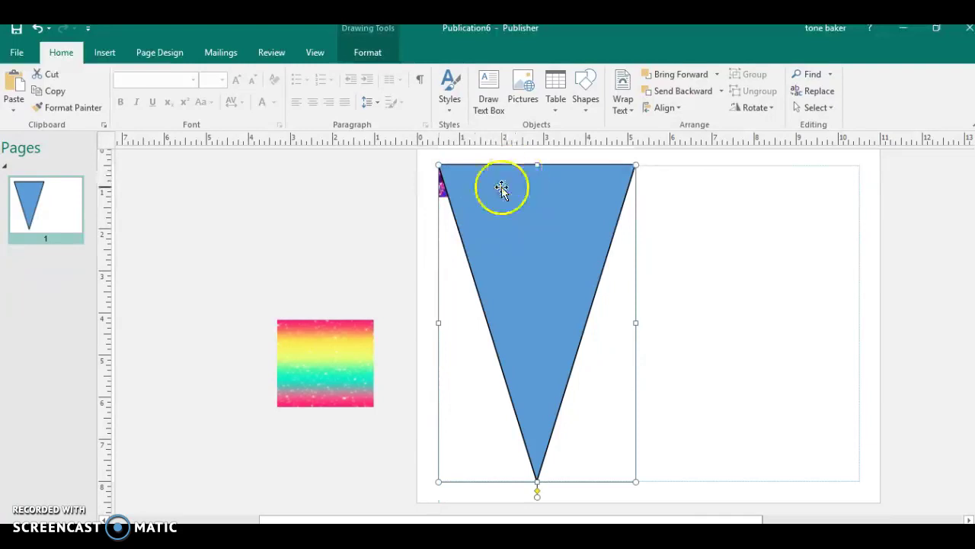
{"action": "left_click", "coordinate": [440, 189]}
{"action": "left_click_drag", "start_coordinate": [439, 189], "coordinate": [237, 283]}
Enlarge the rainbow picture until it reaches the page's lower margin line, and enlarge the purple glitter strip above it.
{"action": "left_click", "coordinate": [328, 361]}
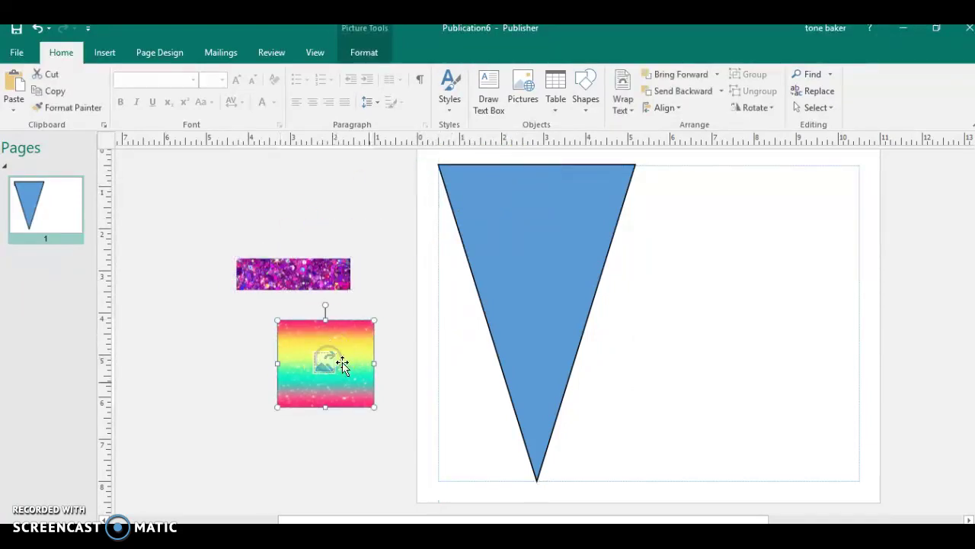
{"action": "left_click_drag", "start_coordinate": [420, 450], "coordinate": [457, 481]}
{"action": "left_click", "coordinate": [315, 286]}
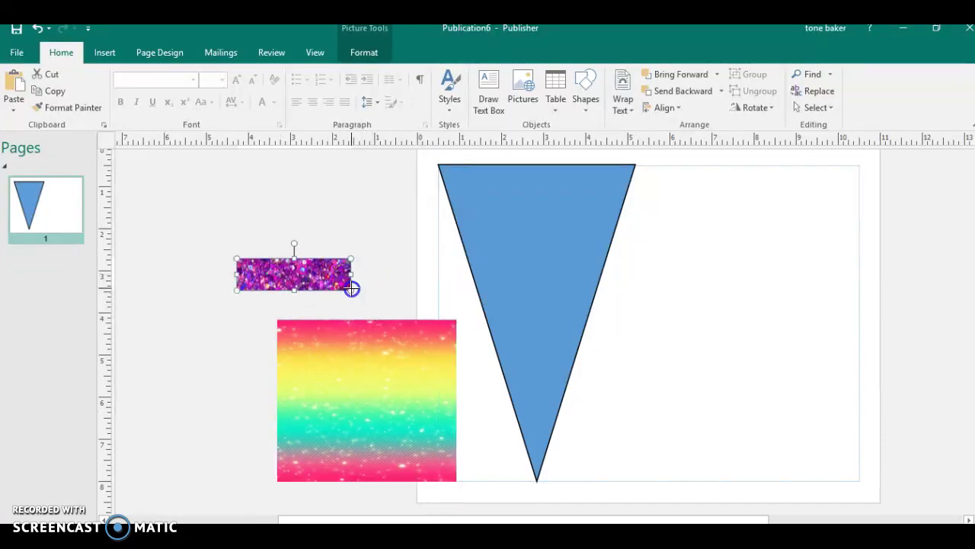
{"action": "left_click_drag", "start_coordinate": [405, 317], "coordinate": [397, 310]}
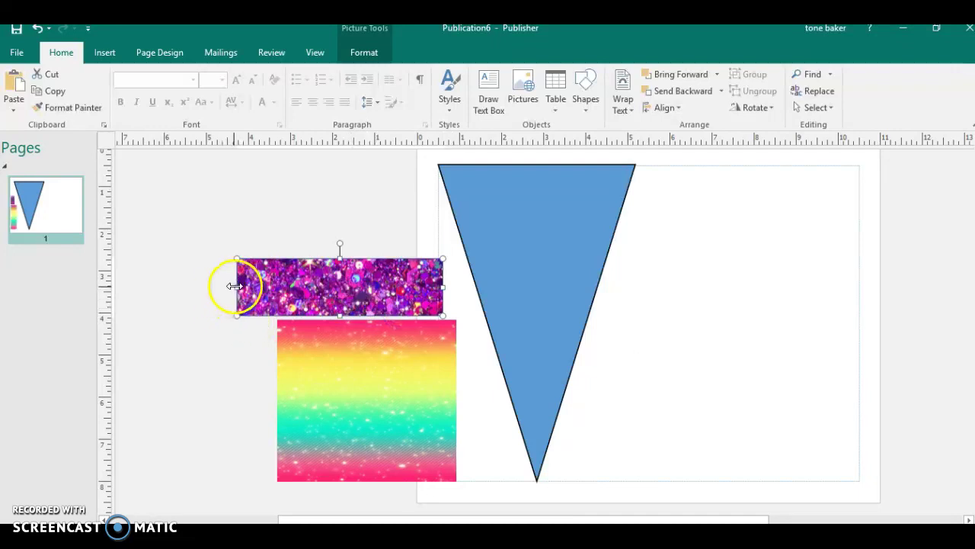
Match the glitter strip's width to the rainbow picture, reduce its height and set it flush against the picture's upper edge.
{"action": "left_click_drag", "start_coordinate": [271, 297], "coordinate": [277, 298]}
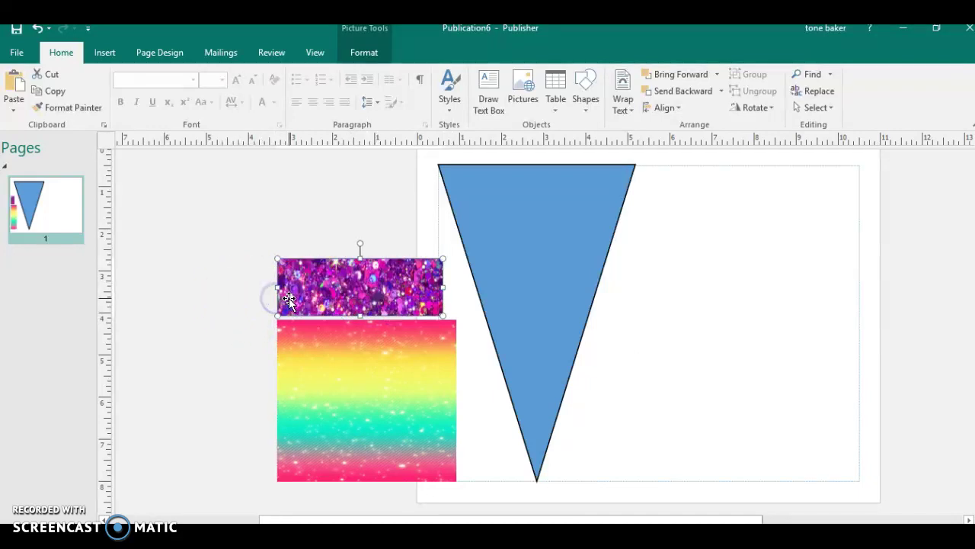
{"action": "left_click_drag", "start_coordinate": [443, 287], "coordinate": [457, 291]}
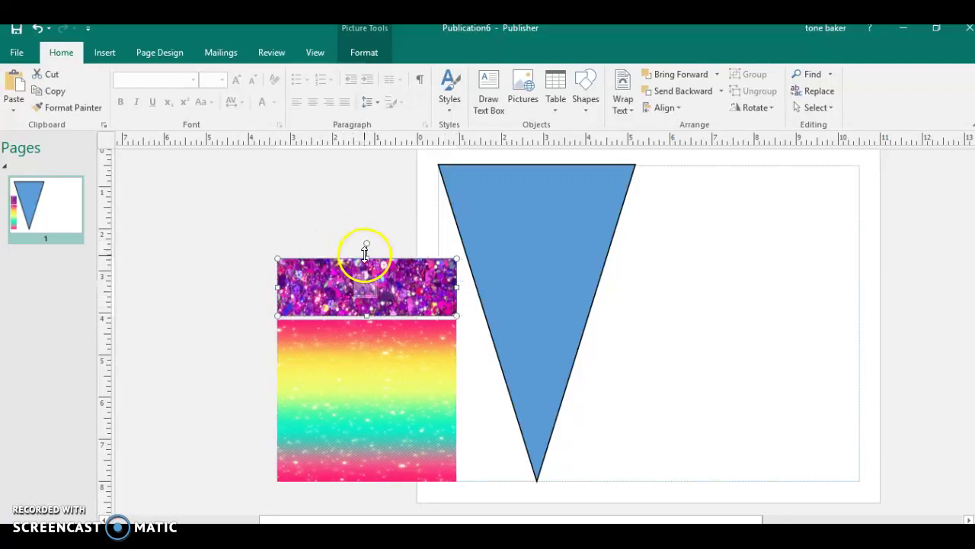
{"action": "left_click_drag", "start_coordinate": [366, 254], "coordinate": [349, 290]}
{"action": "left_click", "coordinate": [241, 345]}
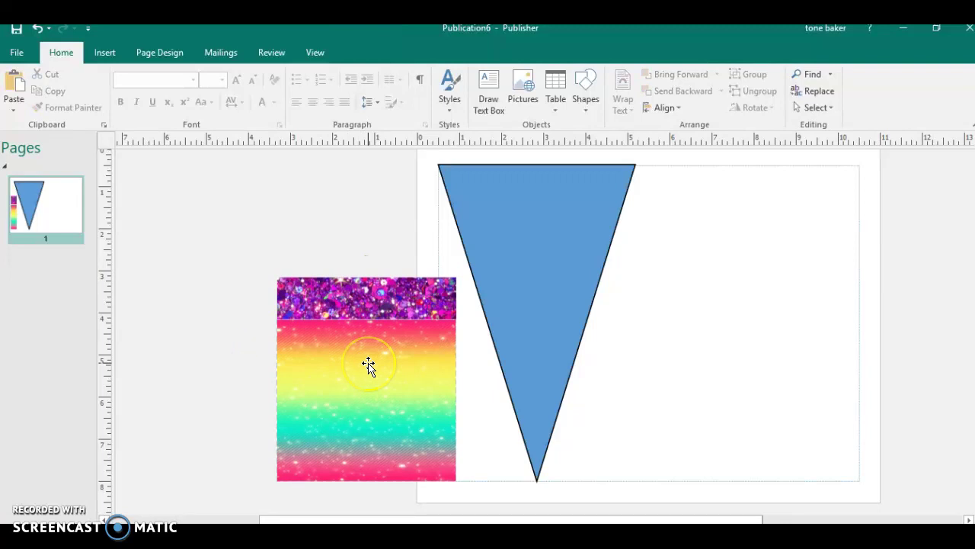
Group the purple glitter strip with the rainbow picture and move the group further into the blank area beside the page.
{"action": "left_click", "coordinate": [342, 305]}
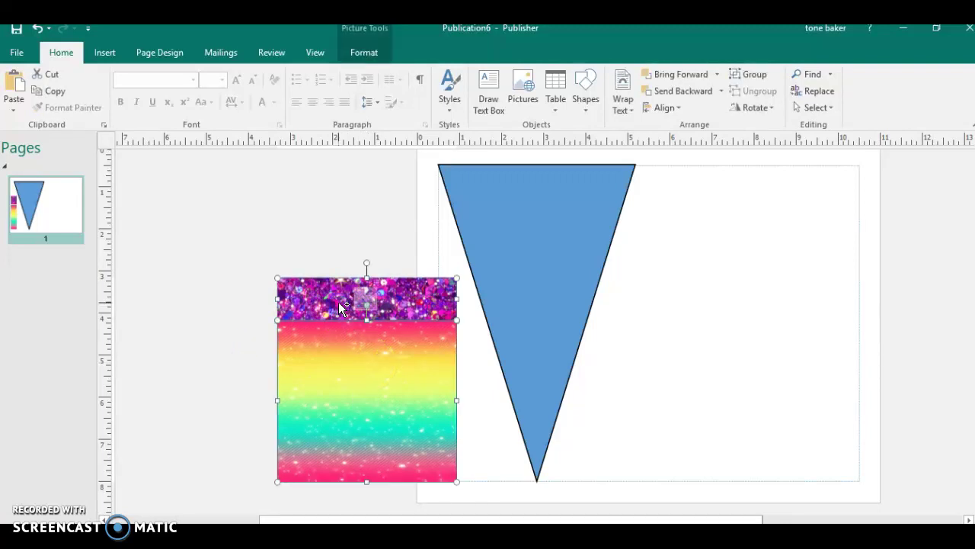
{"action": "left_click", "coordinate": [599, 171], "text": "shift"}
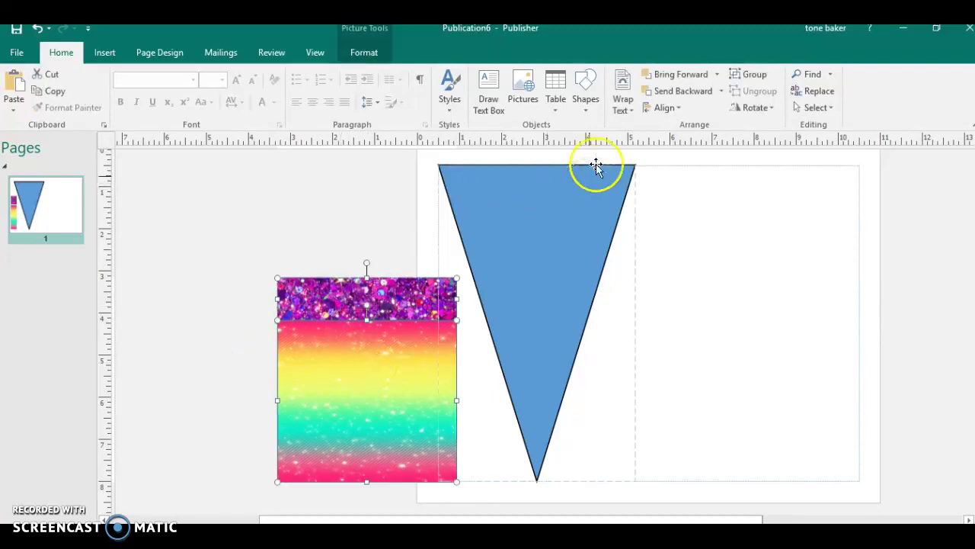
{"action": "left_click", "coordinate": [762, 77]}
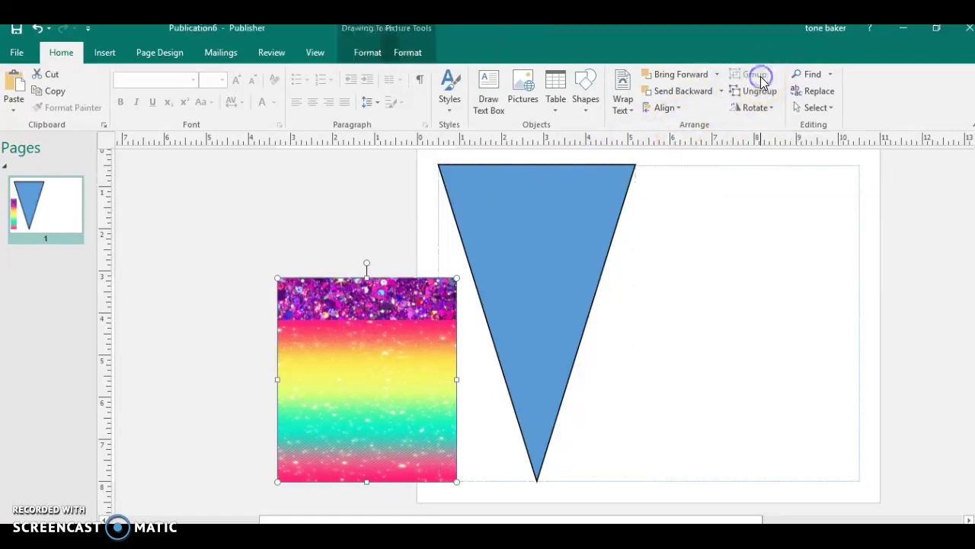
{"action": "left_click", "coordinate": [233, 353]}
{"action": "left_click", "coordinate": [339, 366]}
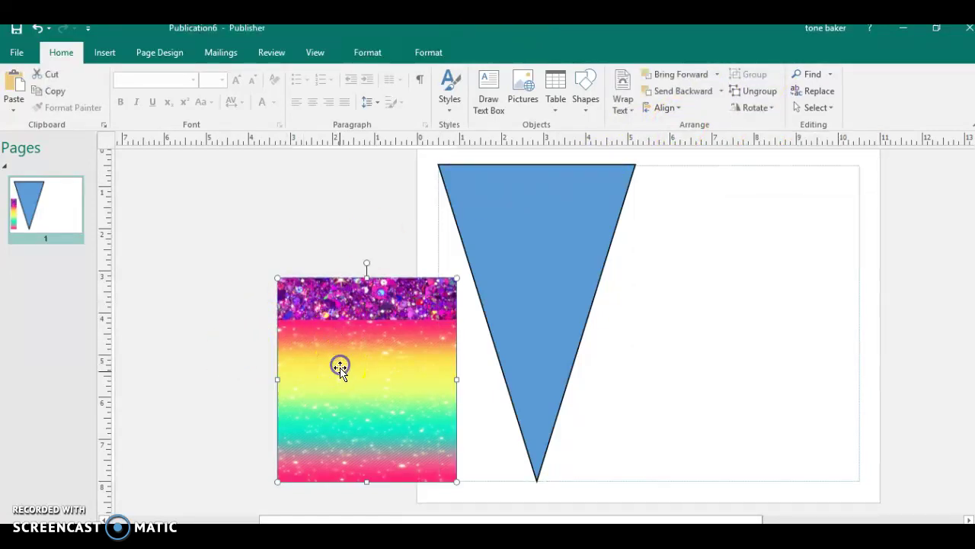
{"action": "left_click_drag", "start_coordinate": [339, 379], "coordinate": [259, 361]}
Save the rainbow picture as a PNG named jojopicccc in the Pictures folder.
{"action": "right_click", "coordinate": [259, 359]}
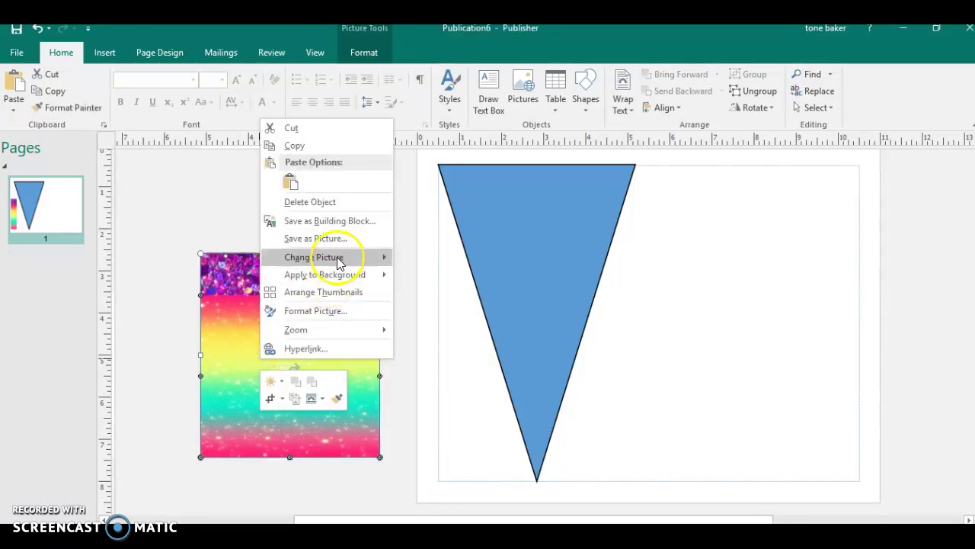
{"action": "mouse_move", "coordinate": [340, 261]}
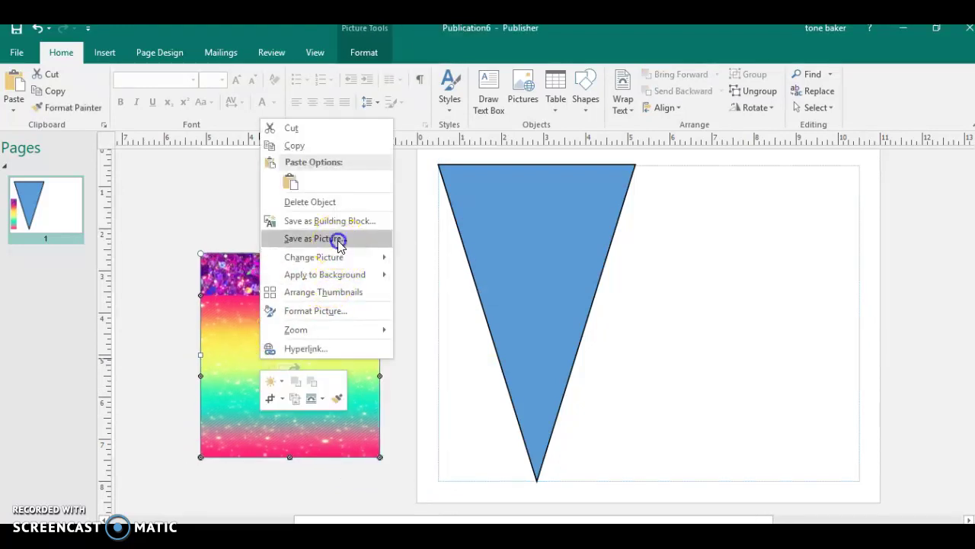
{"action": "left_click", "coordinate": [339, 240]}
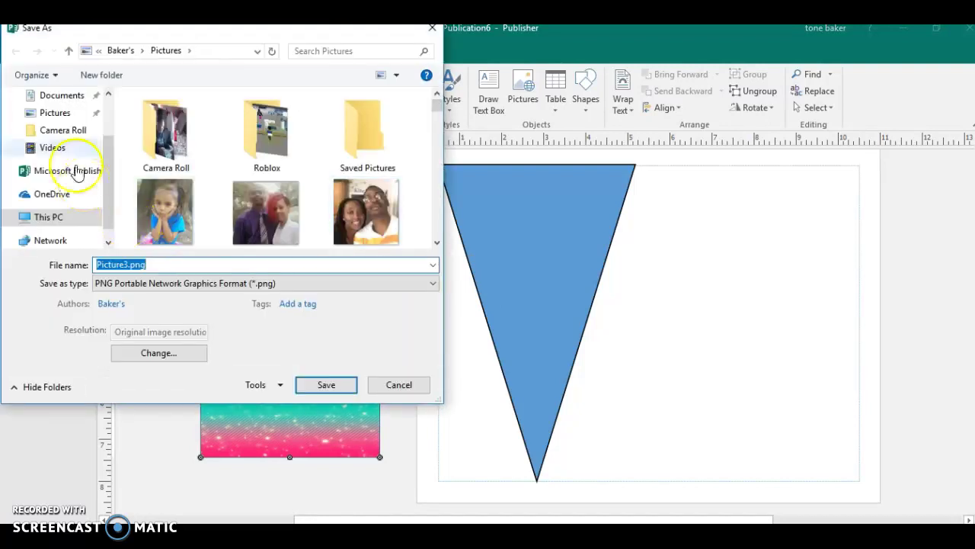
{"action": "left_click", "coordinate": [55, 113]}
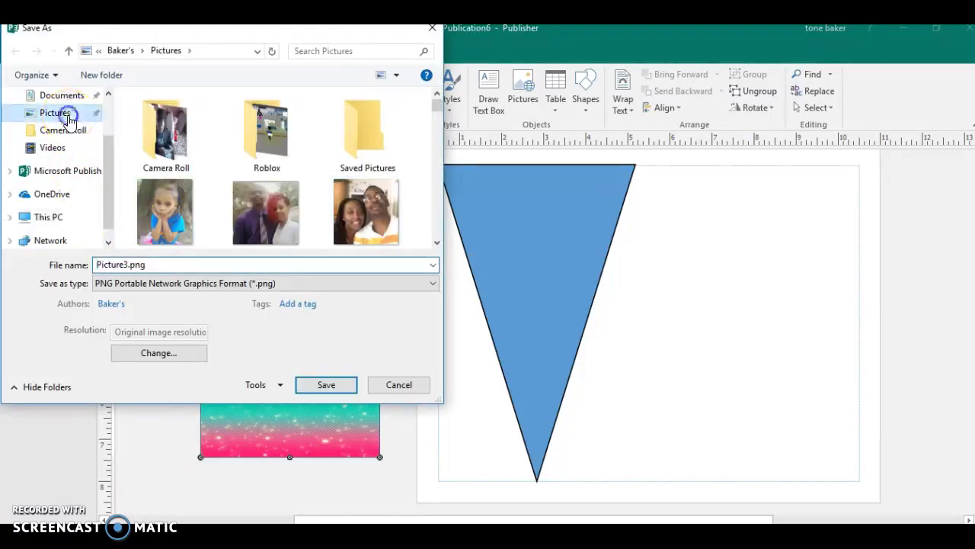
{"action": "double_click", "coordinate": [155, 266]}
{"action": "type", "text": "jojopicccc"}
{"action": "key", "text": "Return"}
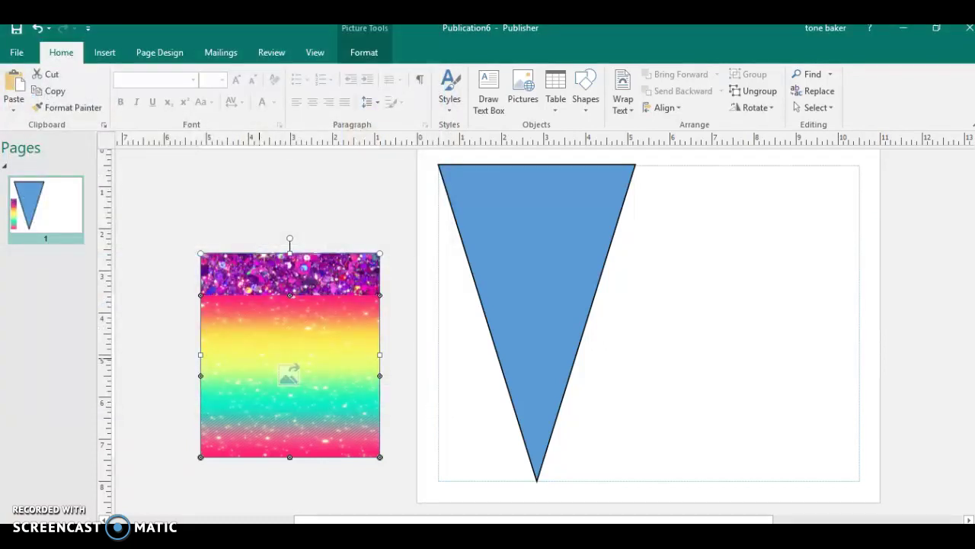
Fill the blue triangle with the picture jojopicc.png from the Pictures folder.
{"action": "left_click", "coordinate": [525, 229]}
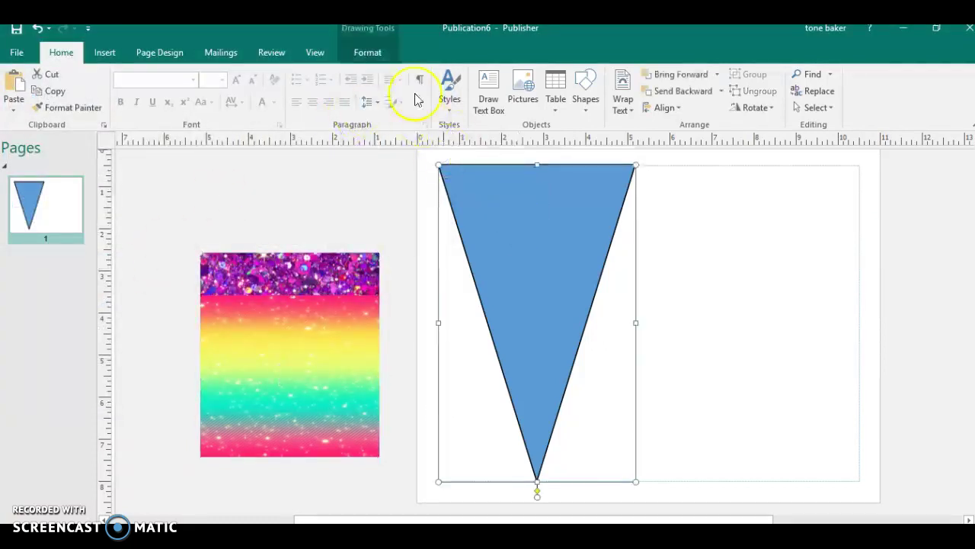
{"action": "left_click", "coordinate": [367, 53]}
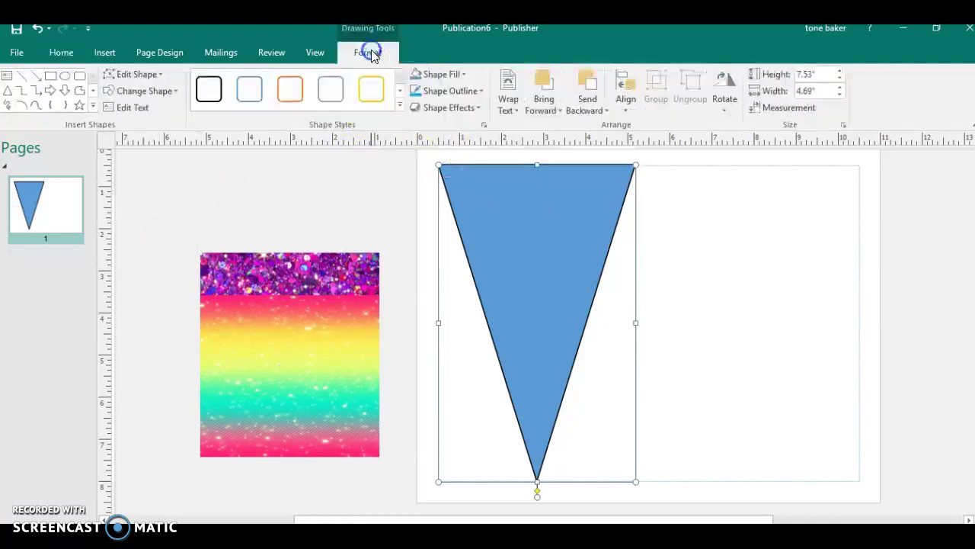
{"action": "left_click", "coordinate": [437, 74]}
{"action": "left_click", "coordinate": [457, 272]}
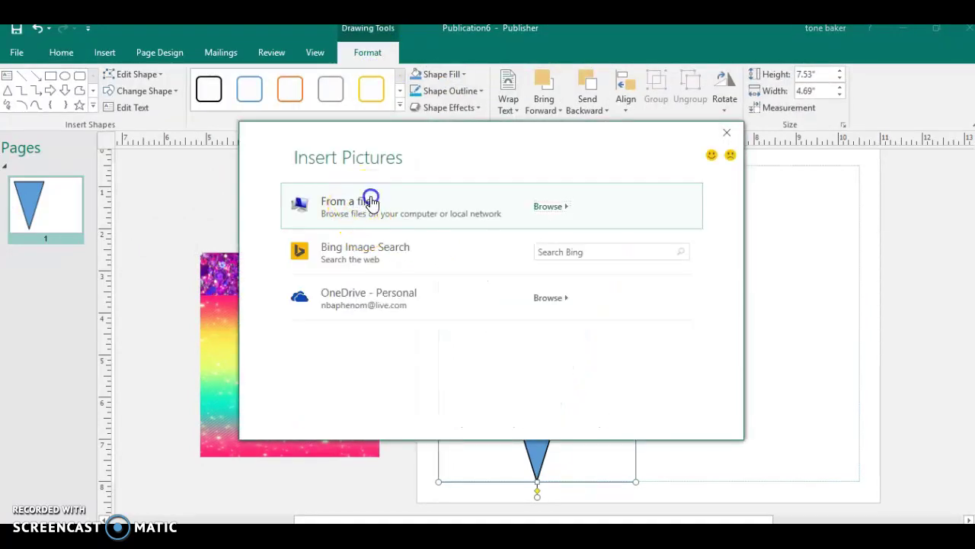
{"action": "left_click", "coordinate": [371, 202]}
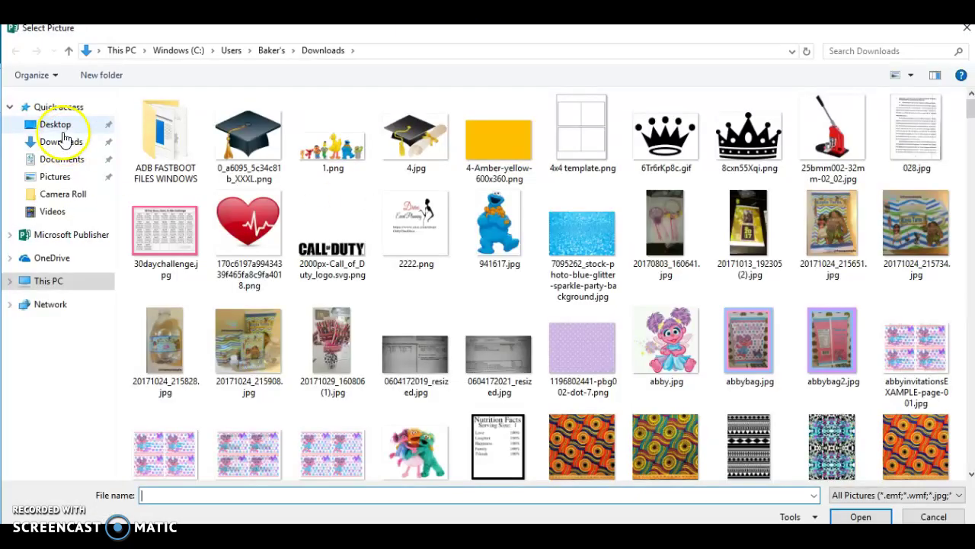
{"action": "left_click", "coordinate": [66, 178]}
{"action": "left_click_drag", "start_coordinate": [970, 124], "coordinate": [970, 217]}
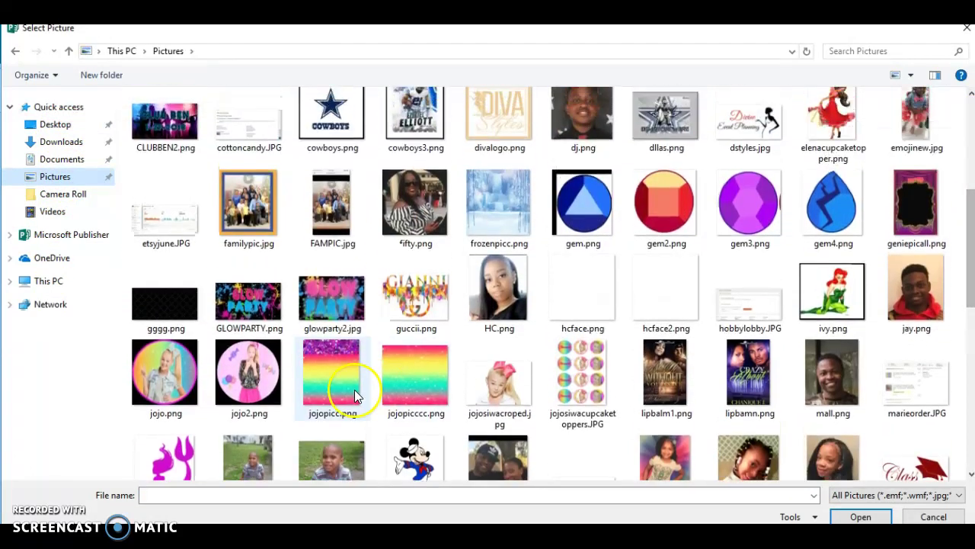
{"action": "left_click", "coordinate": [251, 373]}
{"action": "left_click", "coordinate": [314, 375]}
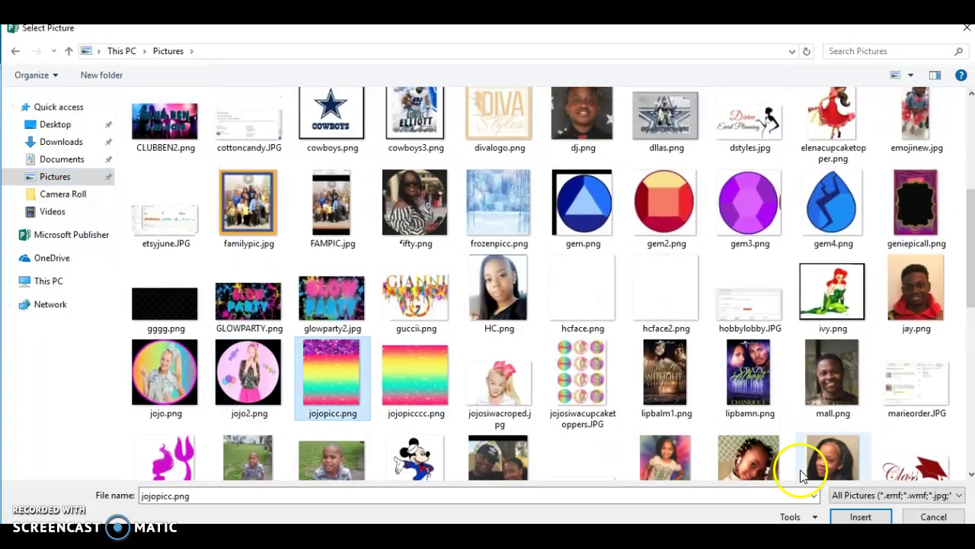
{"action": "left_click", "coordinate": [890, 516]}
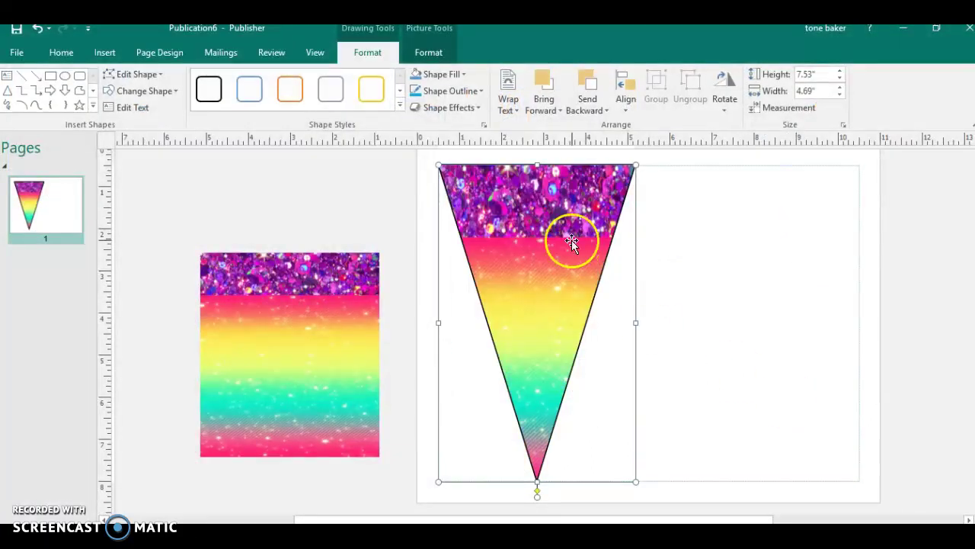
{"action": "left_click", "coordinate": [388, 209]}
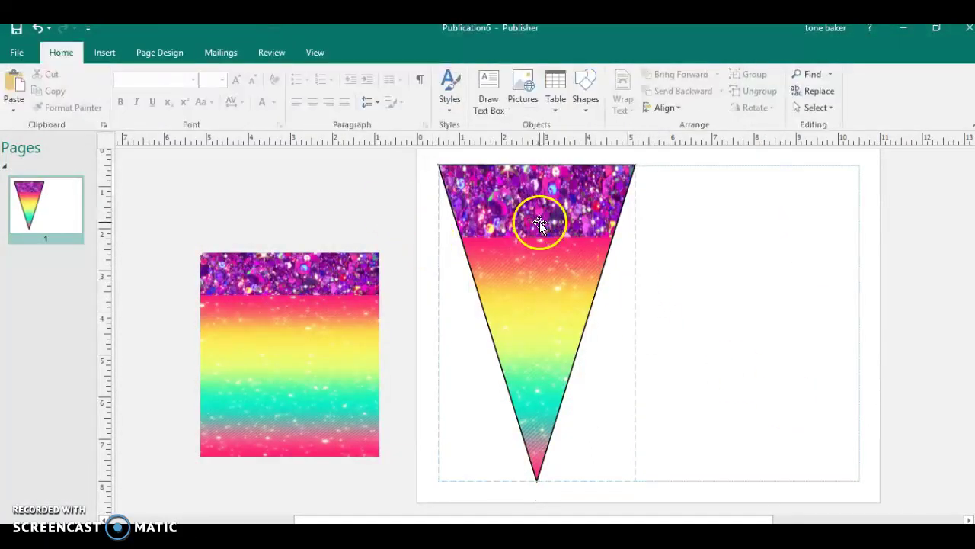
Ungroup the glitter strip and rainbow picture, and crop about a third off the strip's upper edge.
{"action": "left_click", "coordinate": [300, 268]}
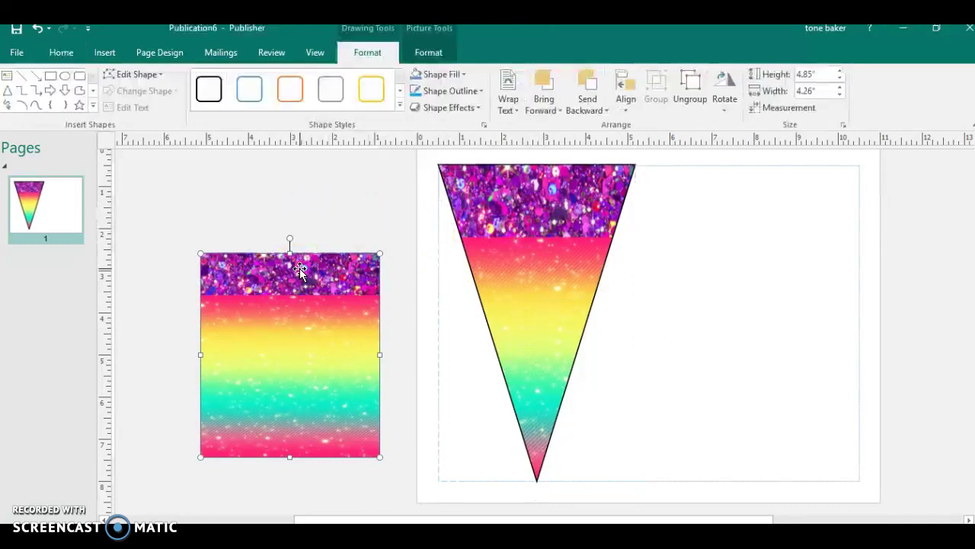
{"action": "left_click", "coordinate": [689, 95]}
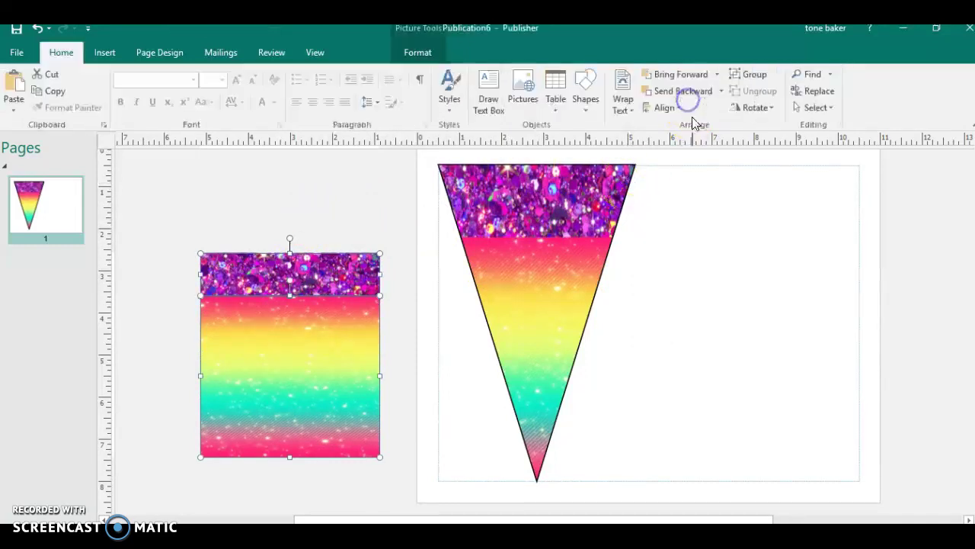
{"action": "left_click", "coordinate": [297, 263]}
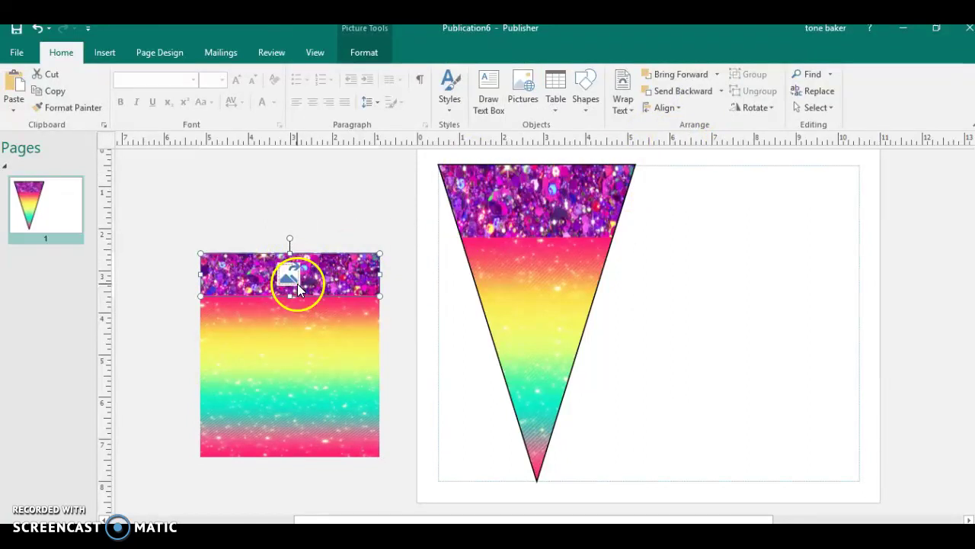
{"action": "left_click", "coordinate": [343, 51]}
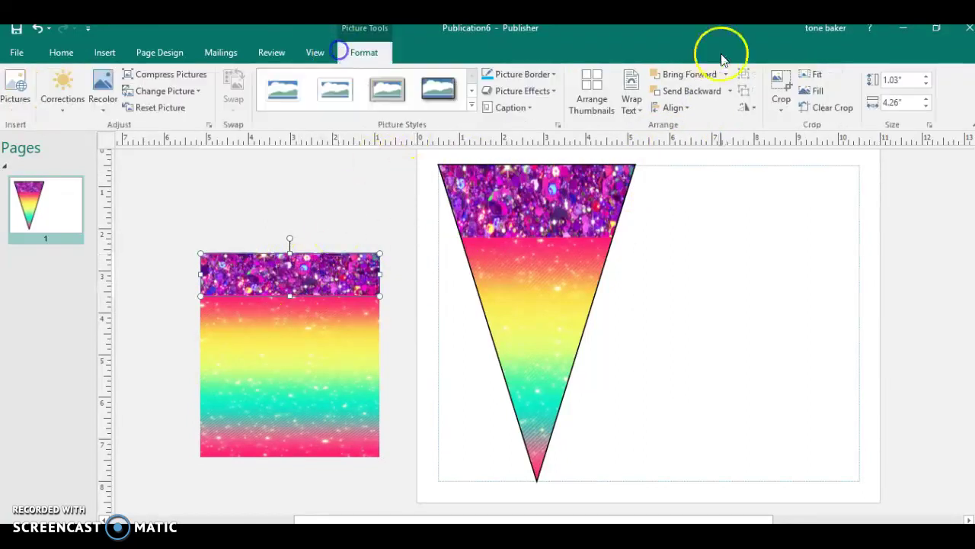
{"action": "left_click", "coordinate": [781, 107]}
{"action": "left_click", "coordinate": [786, 118]}
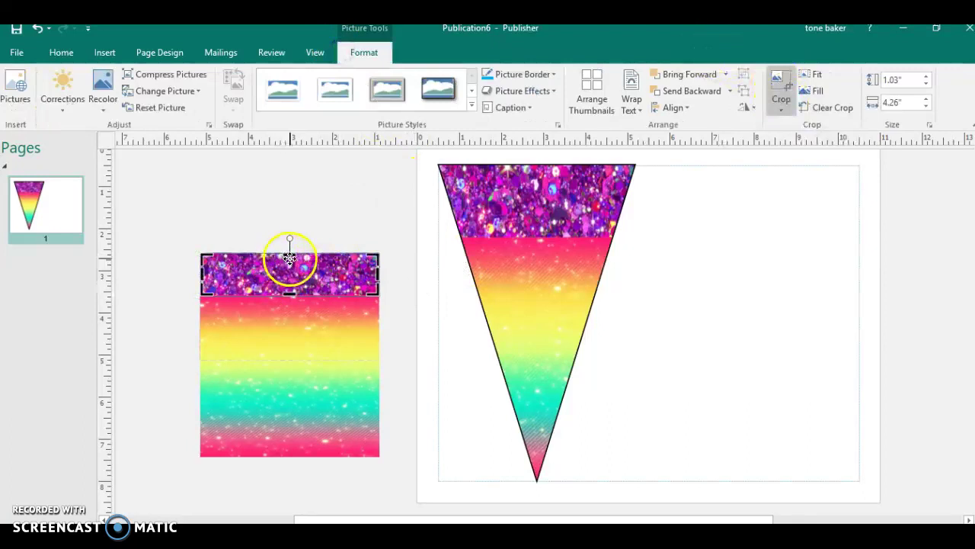
{"action": "left_click_drag", "start_coordinate": [290, 258], "coordinate": [291, 264]}
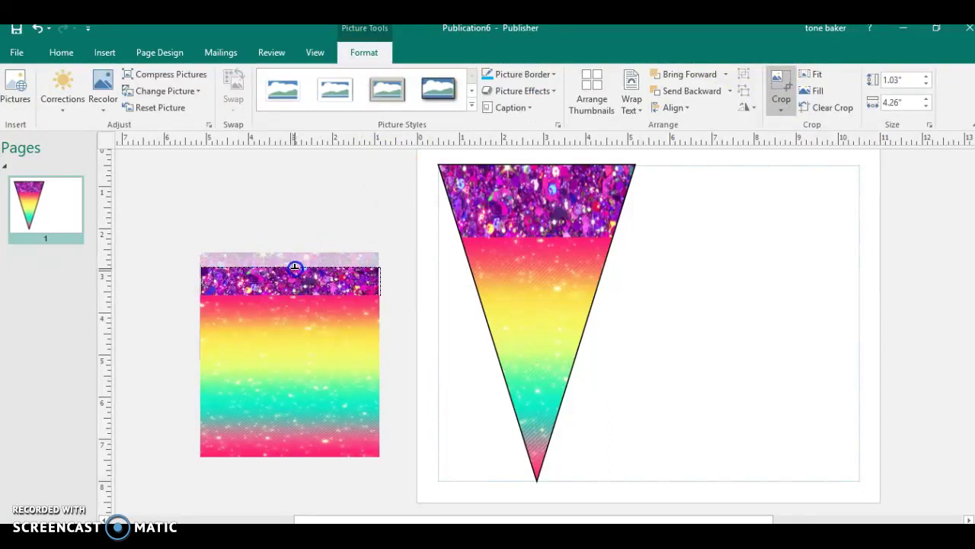
{"action": "left_click_drag", "start_coordinate": [294, 266], "coordinate": [295, 267]}
{"action": "left_click", "coordinate": [279, 215]}
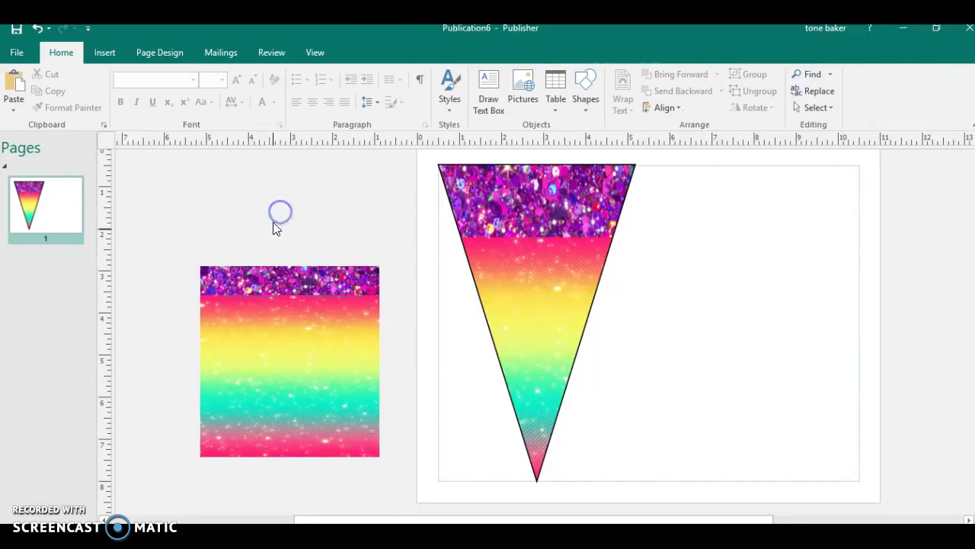
Group the cropped glitter strip with the rainbow picture again.
{"action": "left_click", "coordinate": [272, 282]}
{"action": "left_click", "coordinate": [279, 331], "text": "shift"}
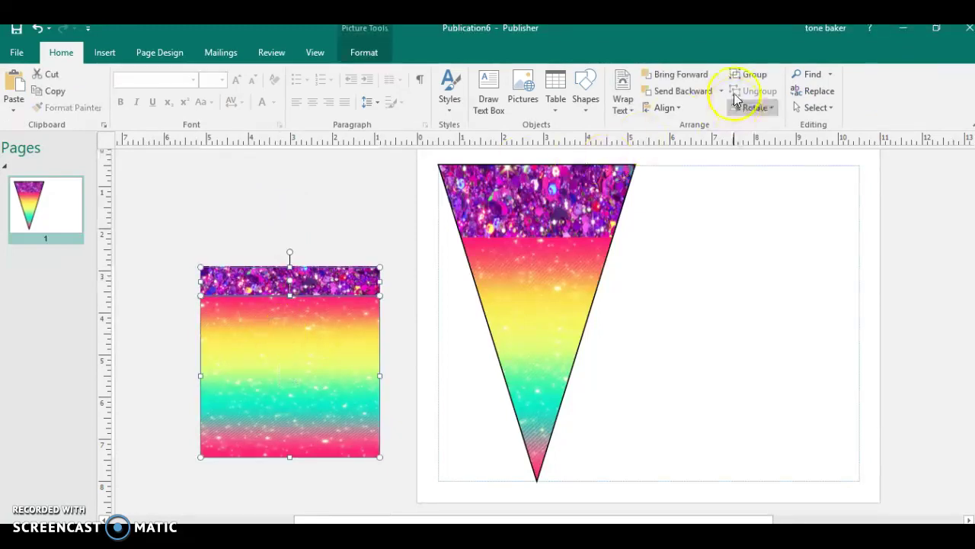
{"action": "left_click", "coordinate": [745, 74]}
{"action": "left_click", "coordinate": [352, 241]}
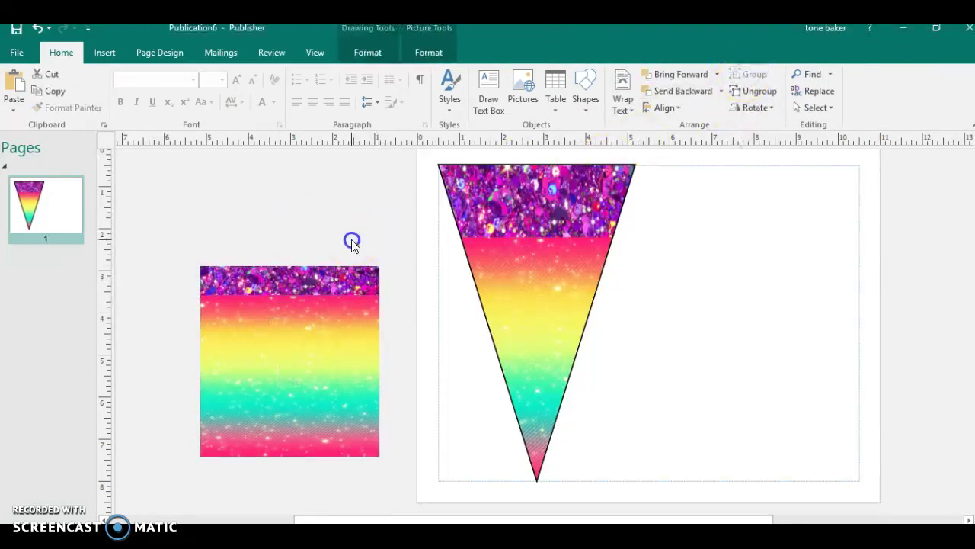
Save the grouped background as a PNG named jojopicc in the Pictures folder, replacing the existing file.
{"action": "right_click", "coordinate": [279, 386]}
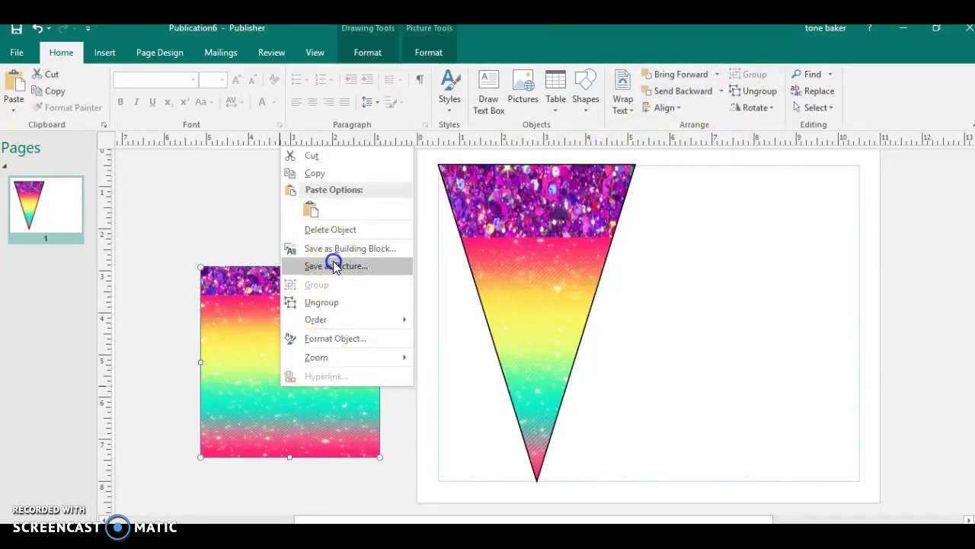
{"action": "left_click", "coordinate": [333, 265]}
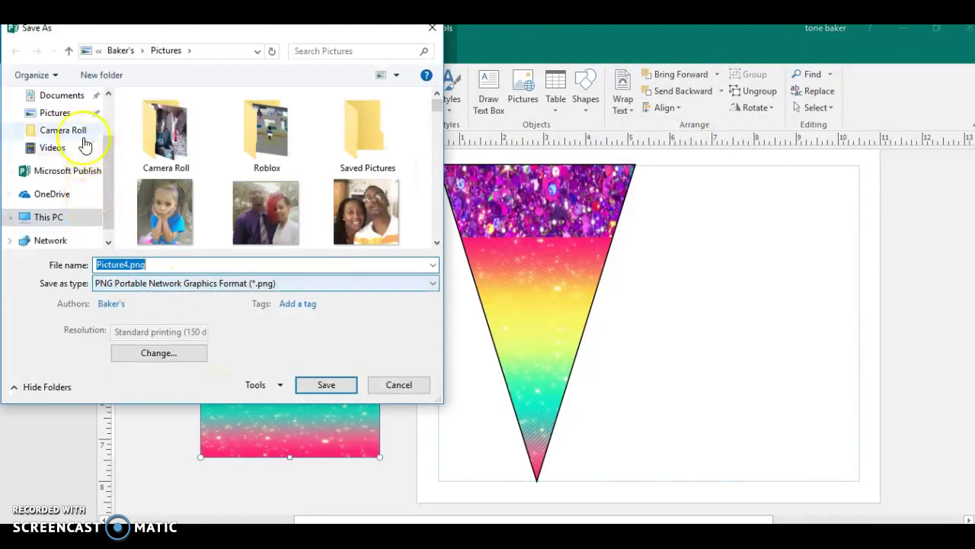
{"action": "left_click", "coordinate": [76, 113]}
{"action": "left_click", "coordinate": [153, 264]}
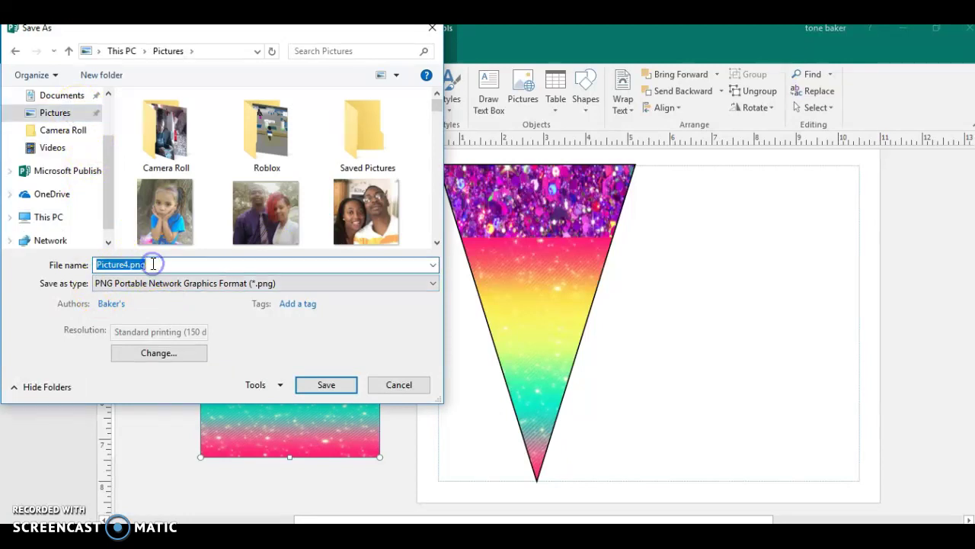
{"action": "type", "text": "jojopicc"}
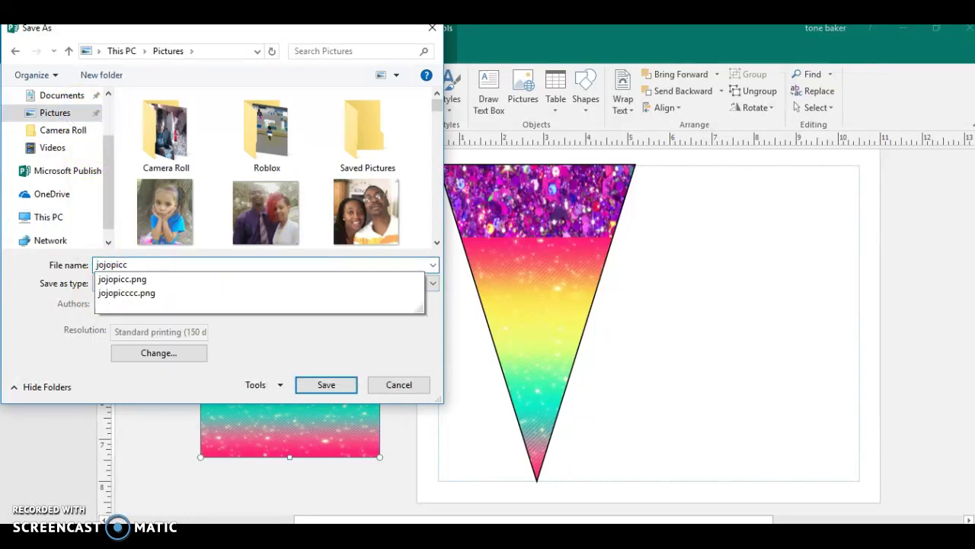
{"action": "key", "text": "Return"}
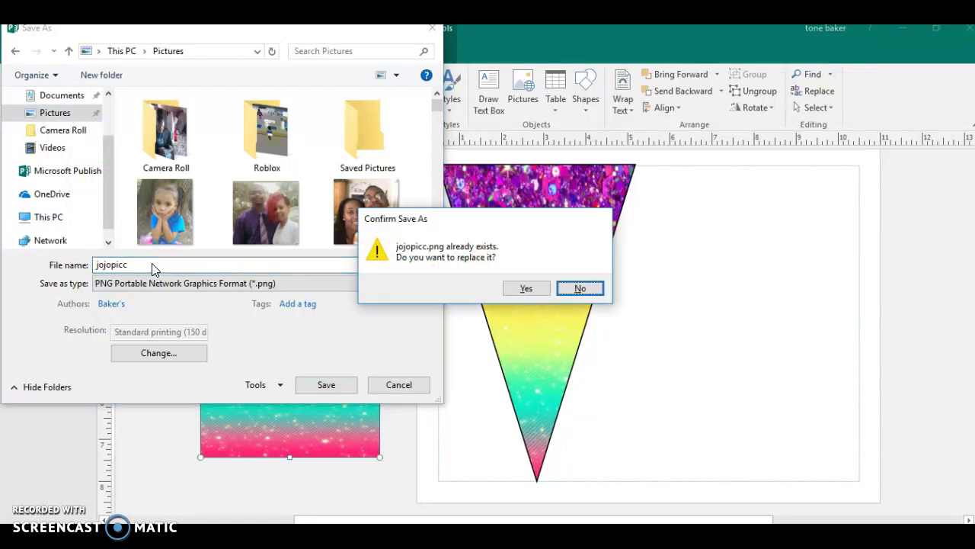
{"action": "key", "text": "y"}
Refill the triangle with the updated picture jojopicc.png from the Pictures folder, and delete the grouped background beside the page.
{"action": "left_click", "coordinate": [542, 206]}
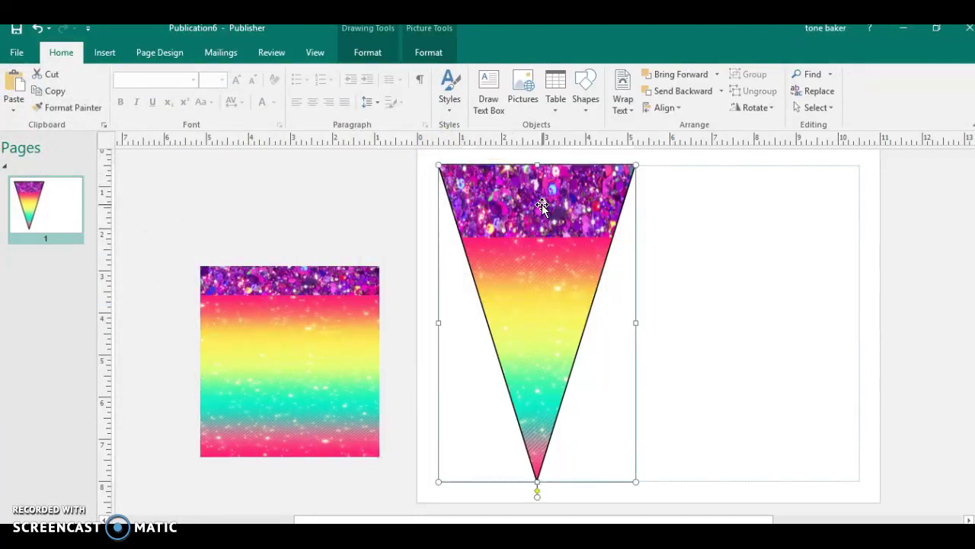
{"action": "right_click", "coordinate": [542, 205]}
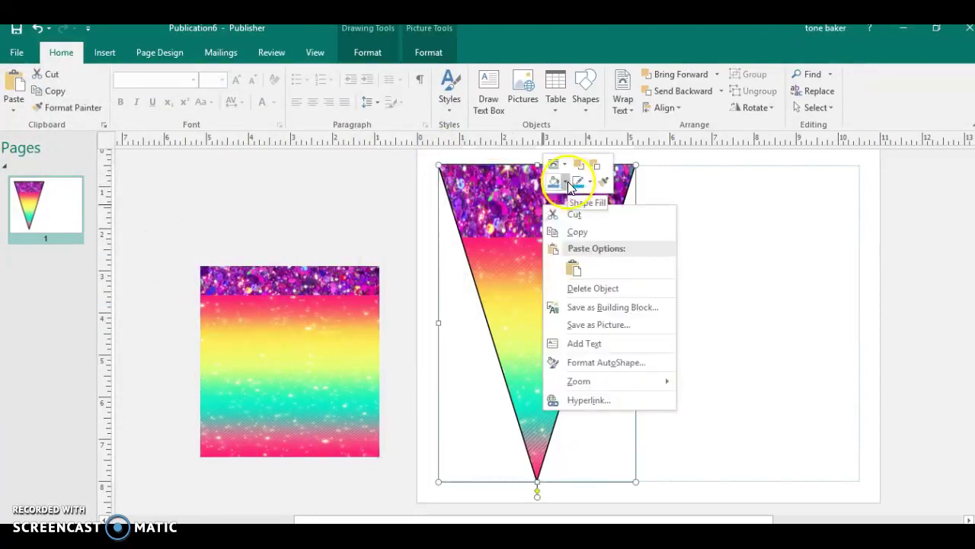
{"action": "left_click", "coordinate": [568, 187]}
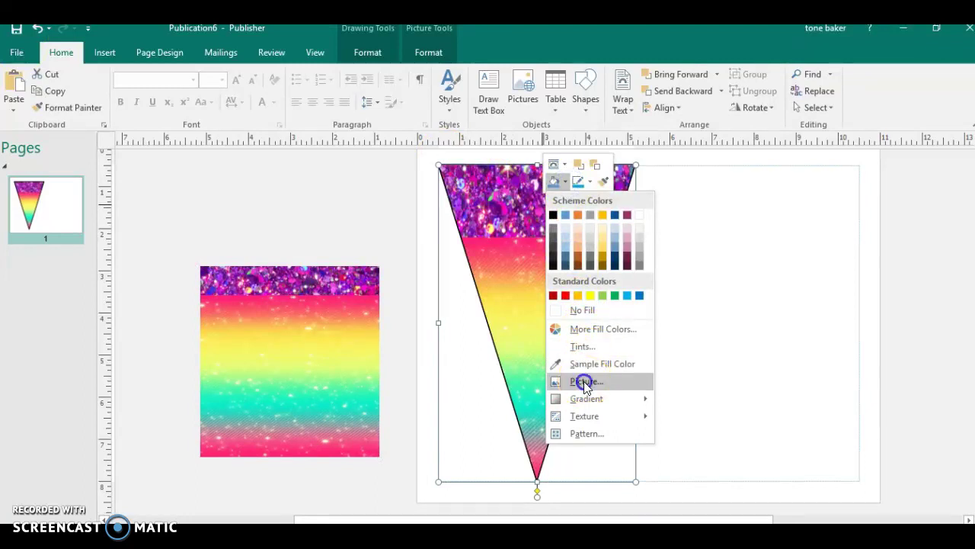
{"action": "left_click", "coordinate": [585, 383]}
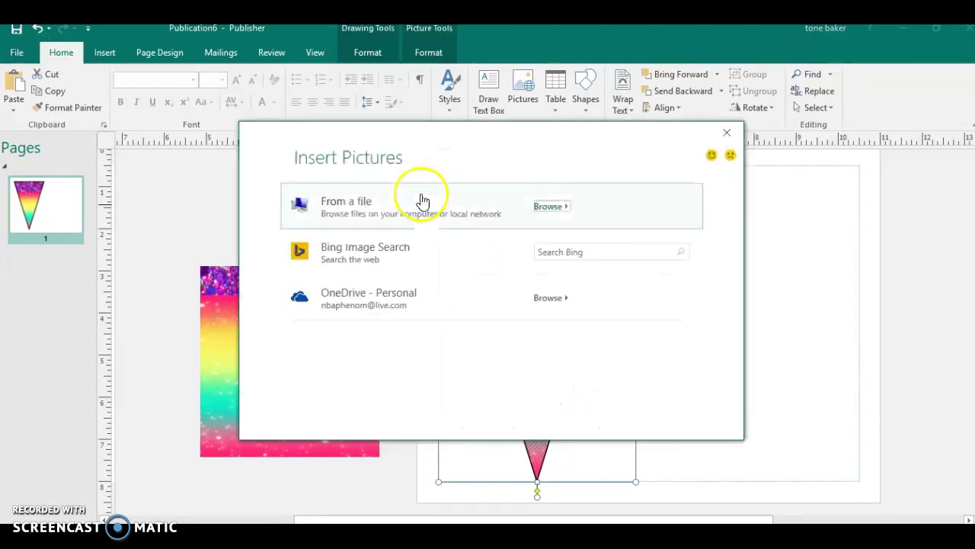
{"action": "left_click", "coordinate": [421, 200]}
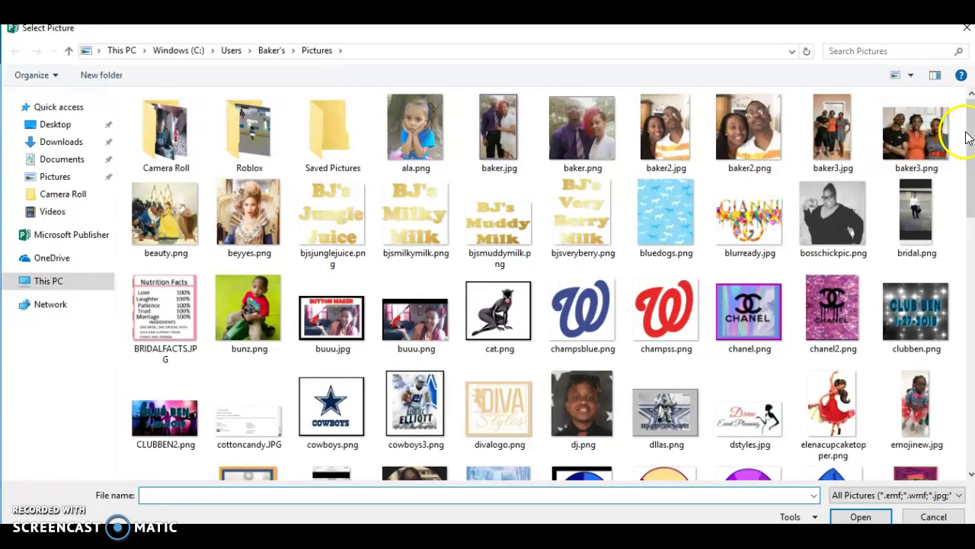
{"action": "left_click_drag", "start_coordinate": [968, 137], "coordinate": [971, 221]}
{"action": "left_click", "coordinate": [345, 397]}
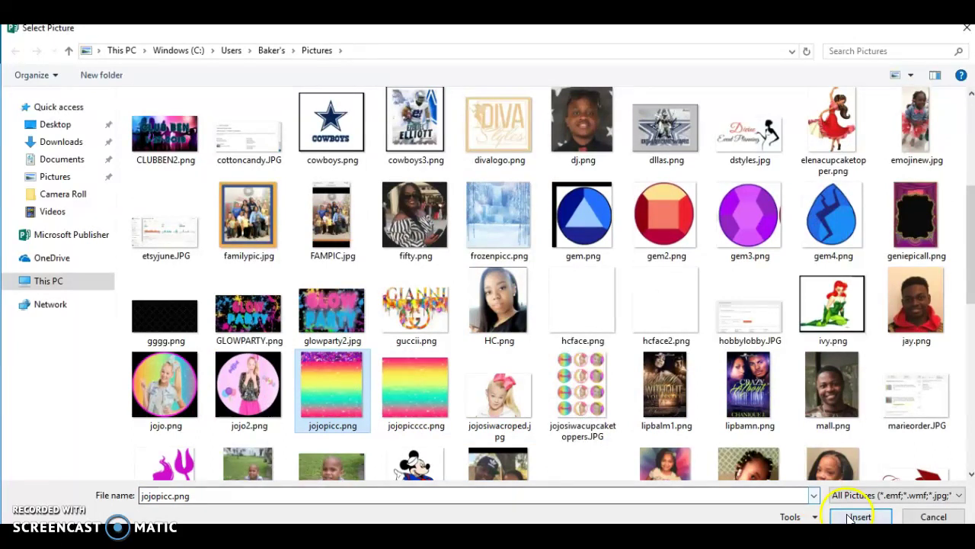
{"action": "left_click", "coordinate": [851, 517]}
{"action": "left_click", "coordinate": [318, 353]}
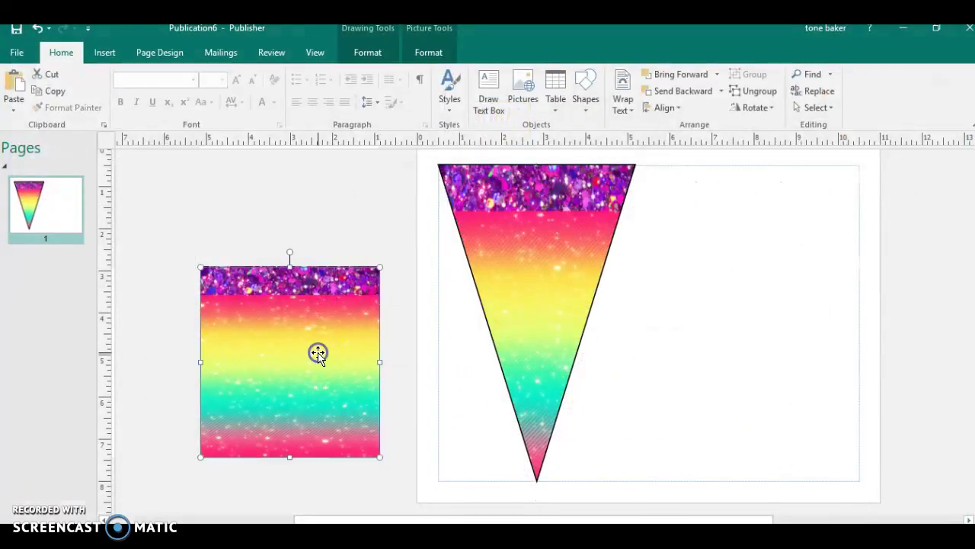
{"action": "key", "text": "Delete"}
Give the triangle a light blue outline with a weight of 3 pt.
{"action": "left_click", "coordinate": [510, 267]}
{"action": "left_click", "coordinate": [381, 53]}
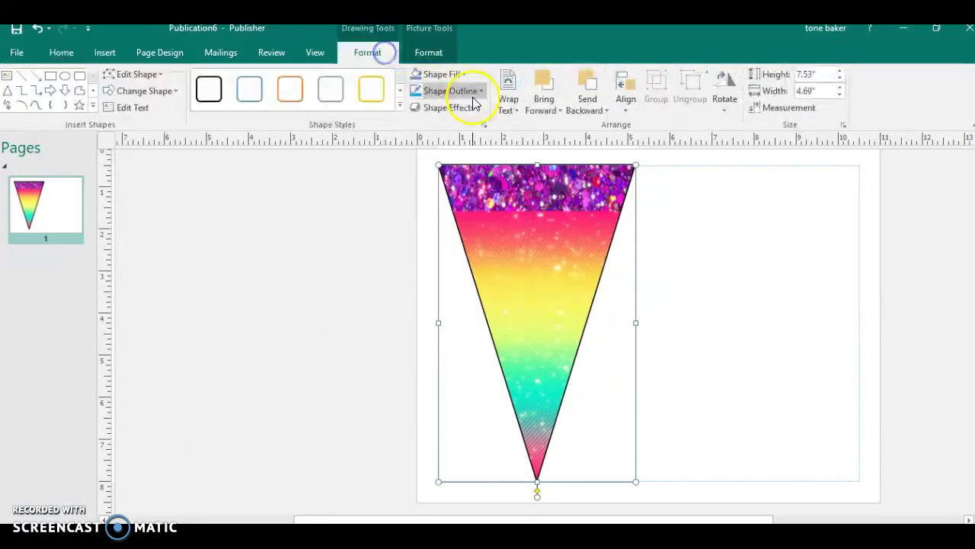
{"action": "left_click", "coordinate": [459, 95]}
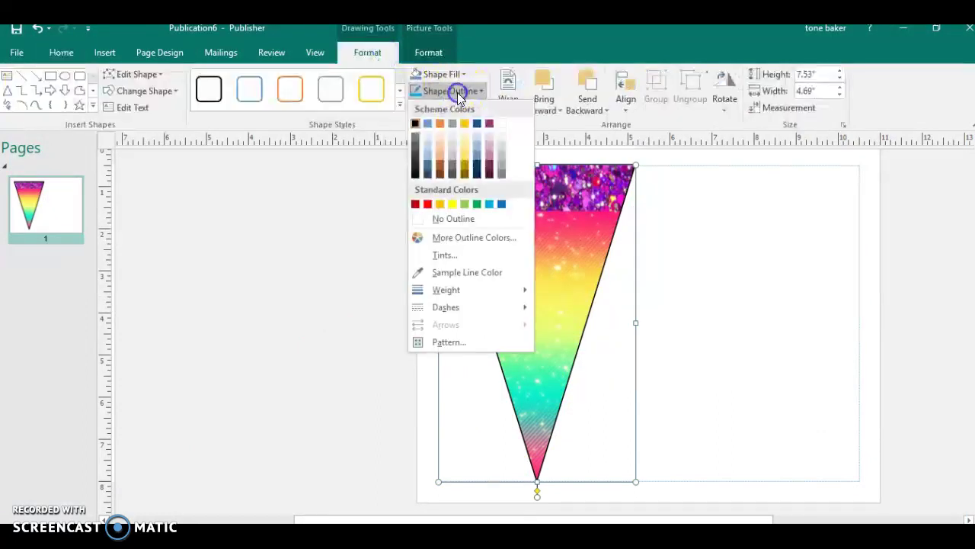
{"action": "left_click", "coordinate": [490, 204]}
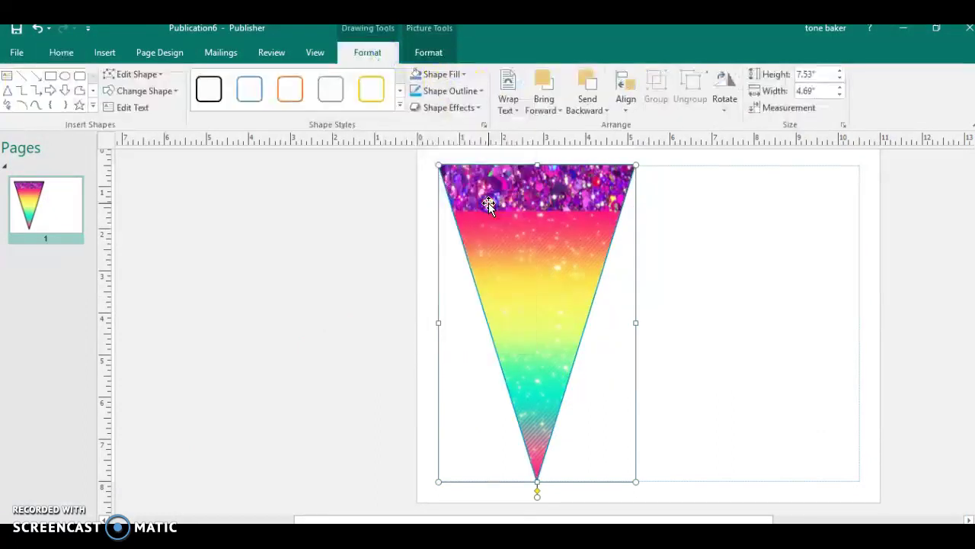
{"action": "left_click", "coordinate": [471, 90]}
{"action": "left_click", "coordinate": [499, 294]}
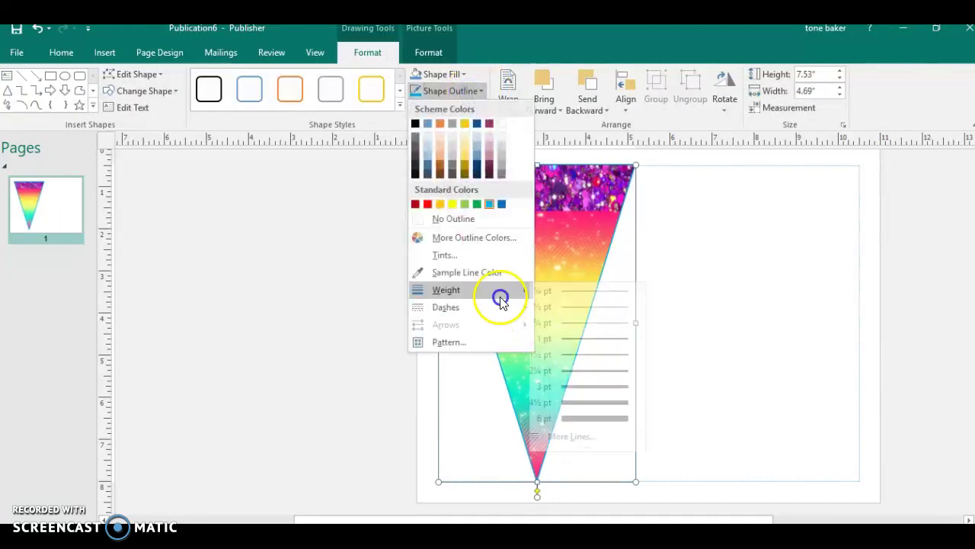
{"action": "left_click", "coordinate": [597, 387]}
{"action": "left_click", "coordinate": [333, 307]}
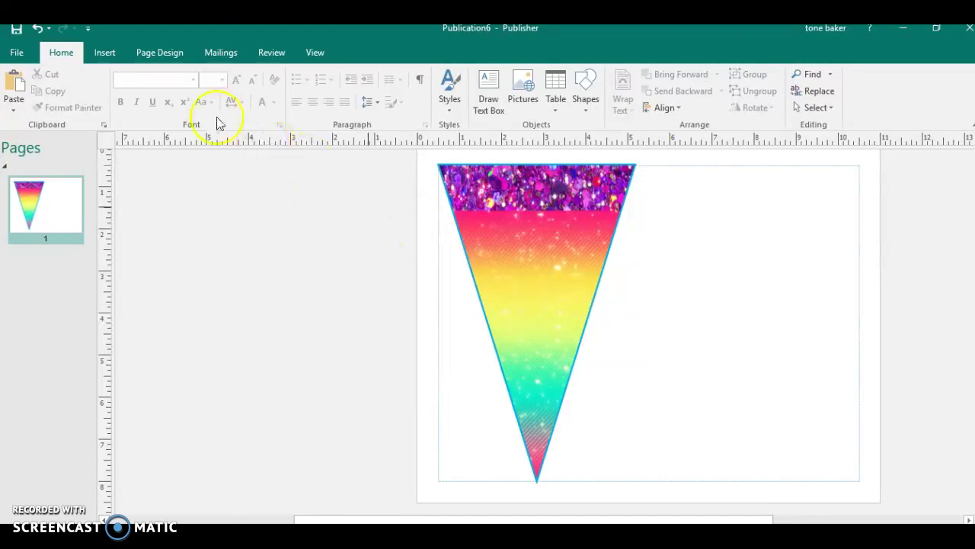
Insert the lollipop picture JOJOSIWACAKETOPPERPOP.jpg from the Downloads folder.
{"action": "left_click", "coordinate": [107, 52]}
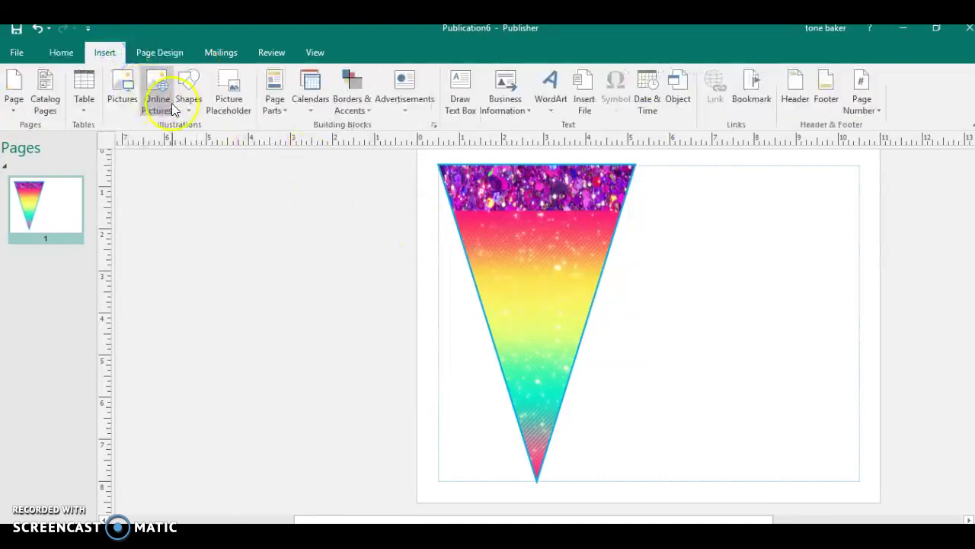
{"action": "left_click", "coordinate": [131, 89]}
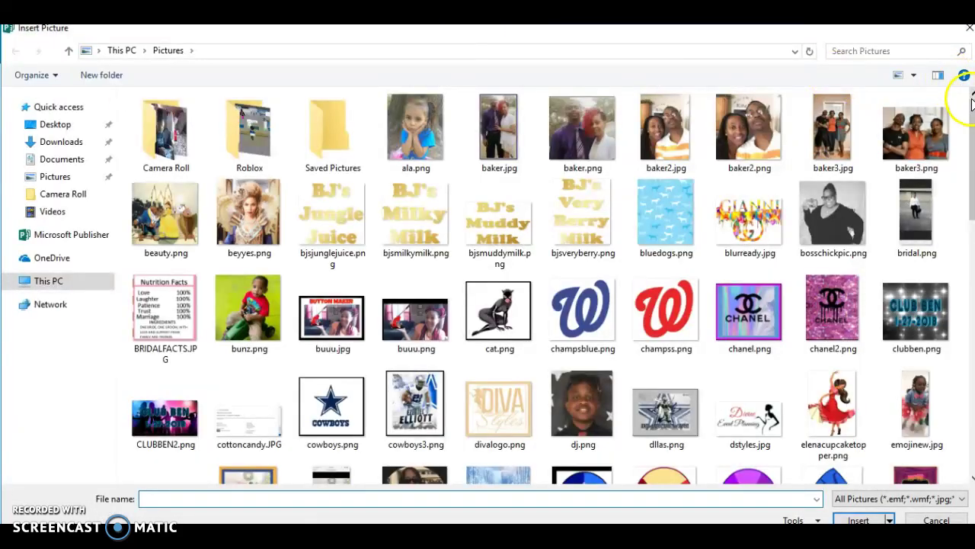
{"action": "left_click", "coordinate": [77, 141]}
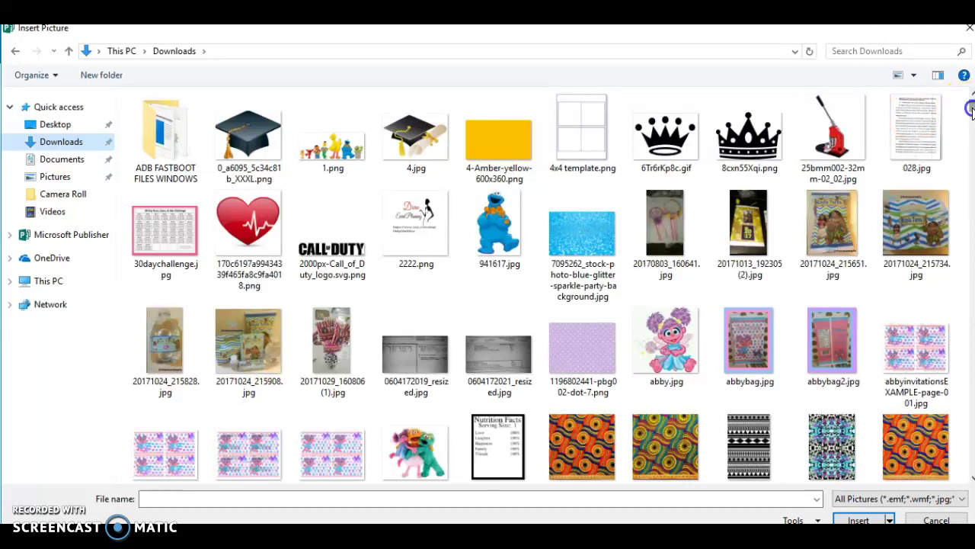
{"action": "left_click_drag", "start_coordinate": [970, 109], "coordinate": [971, 254]}
{"action": "left_click", "coordinate": [583, 263]}
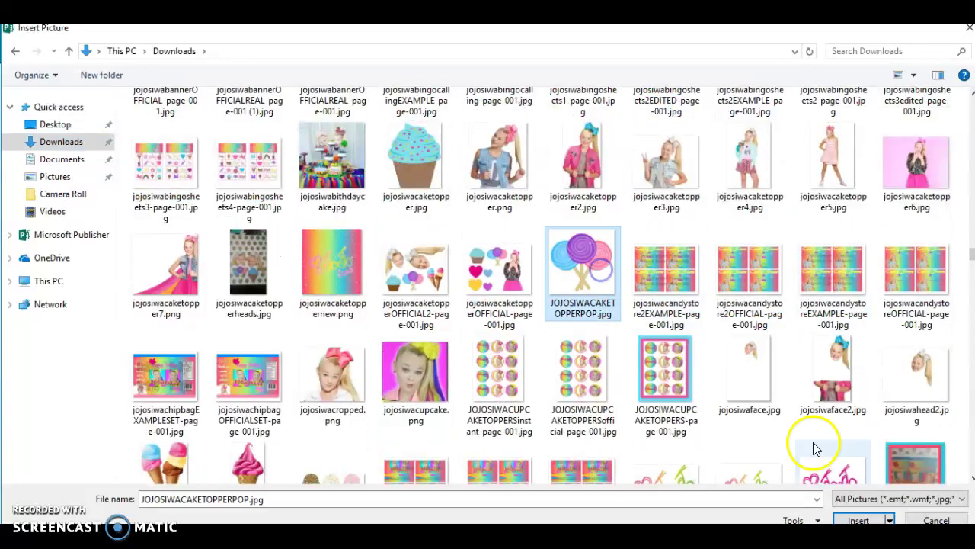
{"action": "left_click", "coordinate": [848, 518]}
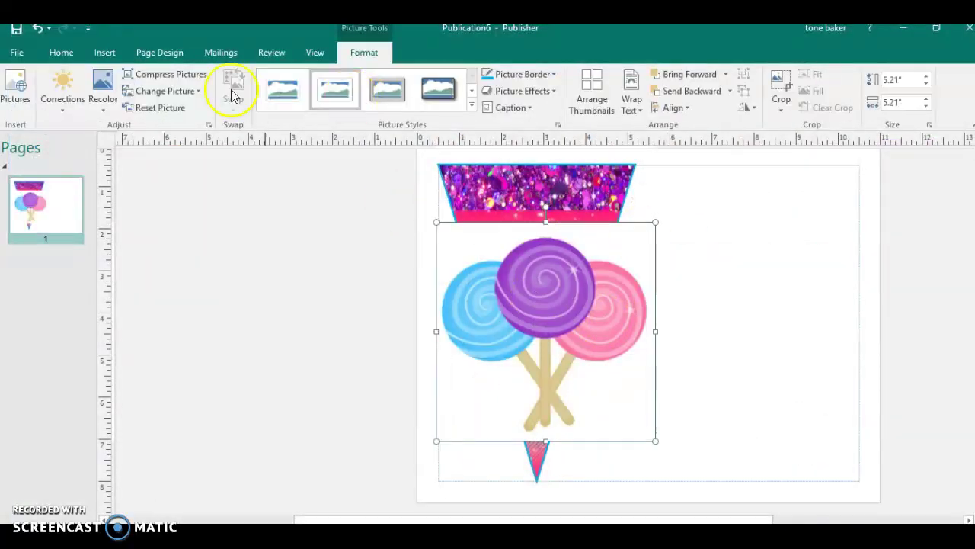
Make the lollipop picture's white background transparent.
{"action": "left_click", "coordinate": [111, 99]}
{"action": "mouse_move", "coordinate": [206, 243]}
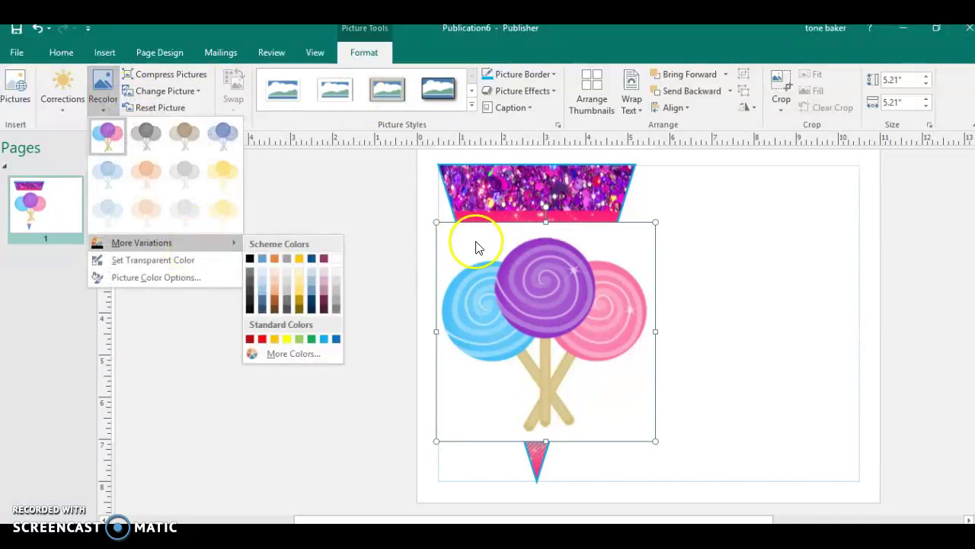
{"action": "left_click", "coordinate": [329, 196]}
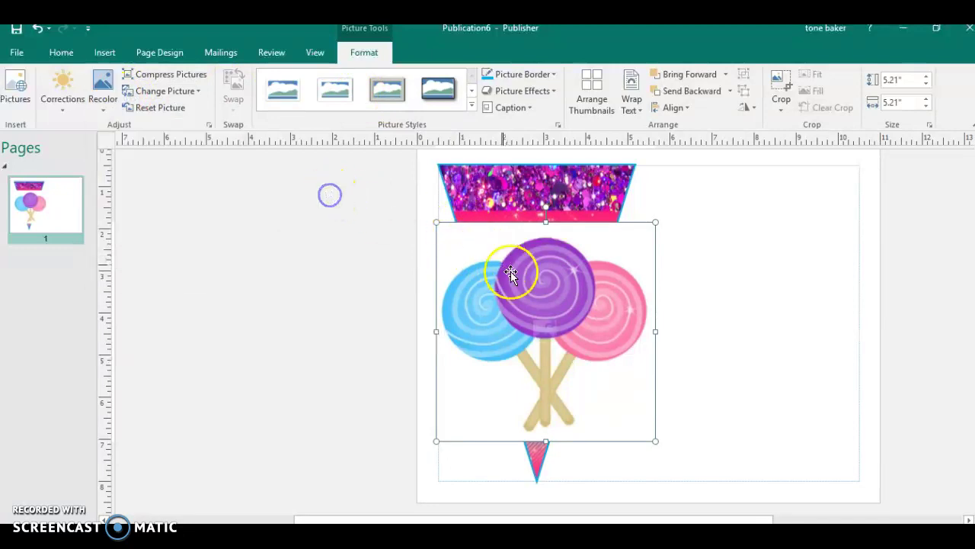
{"action": "left_click", "coordinate": [109, 100]}
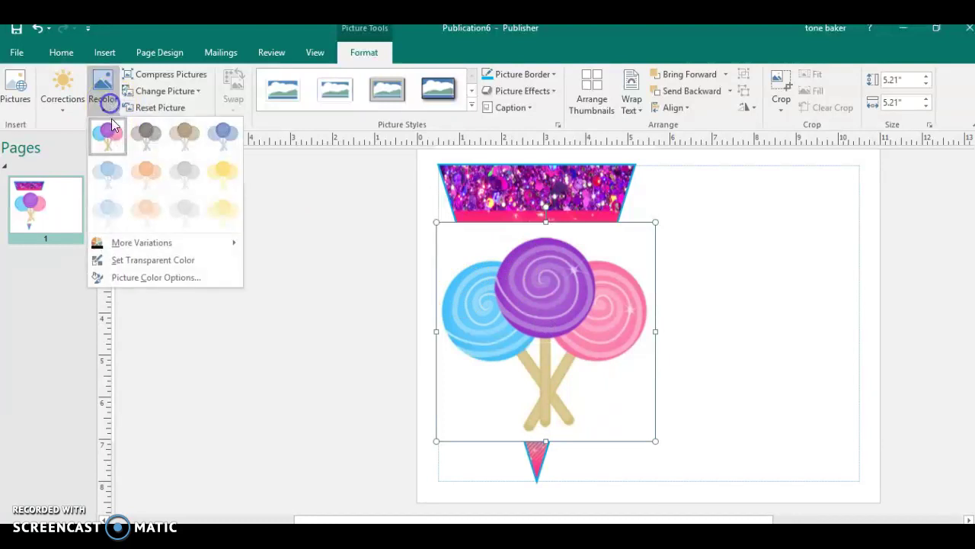
{"action": "left_click", "coordinate": [153, 260]}
{"action": "left_click", "coordinate": [449, 246]}
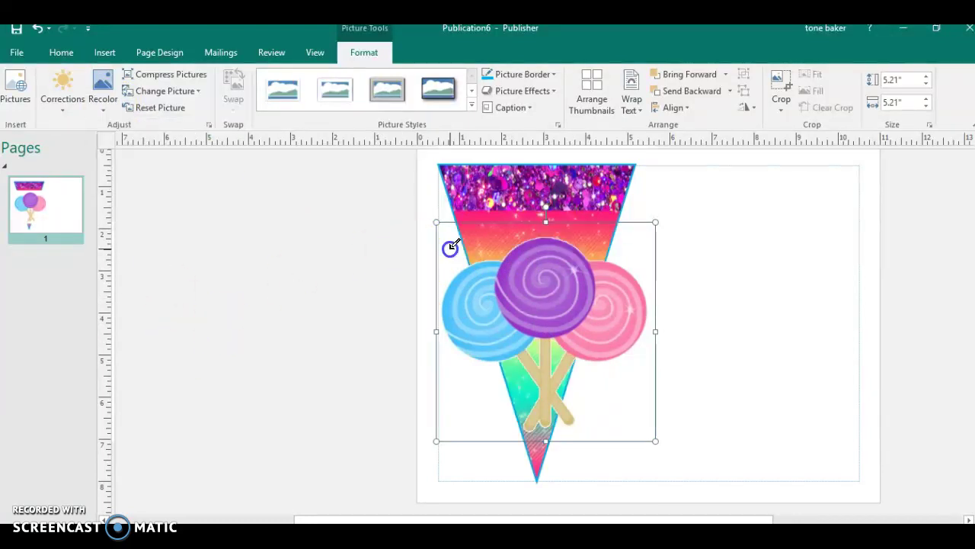
Shrink the lollipop picture to fit inside the triangle and centre it just below the glitter strip.
{"action": "left_click_drag", "start_coordinate": [656, 221], "coordinate": [565, 339]}
{"action": "left_click_drag", "start_coordinate": [501, 378], "coordinate": [531, 232]}
{"action": "left_click", "coordinate": [381, 279]}
{"action": "left_click", "coordinate": [586, 213]}
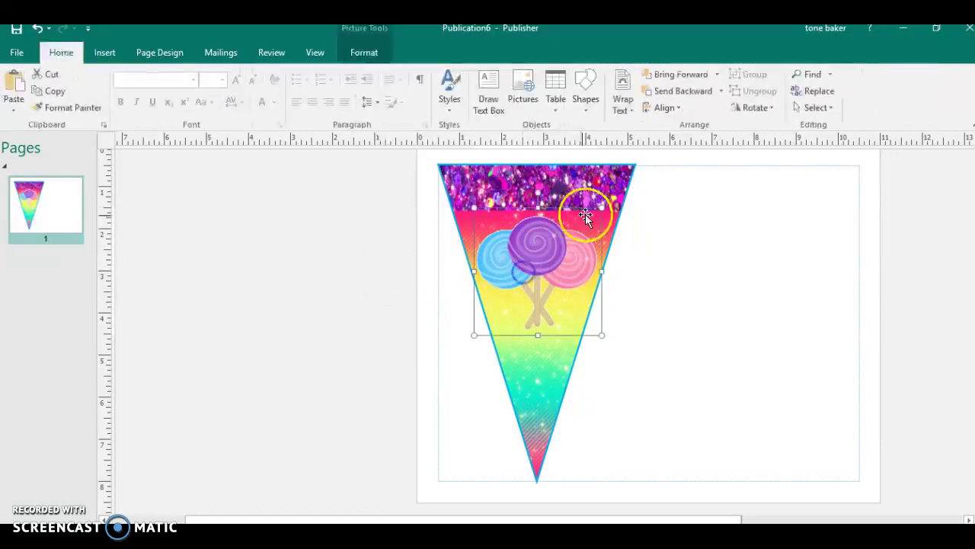
{"action": "left_click_drag", "start_coordinate": [593, 220], "coordinate": [585, 233]}
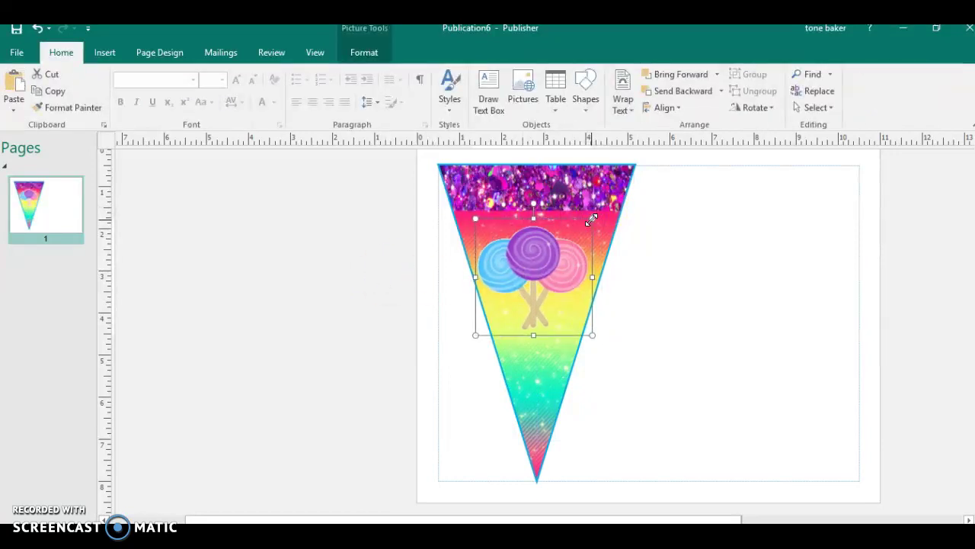
{"action": "left_click", "coordinate": [478, 247]}
{"action": "left_click", "coordinate": [459, 262]}
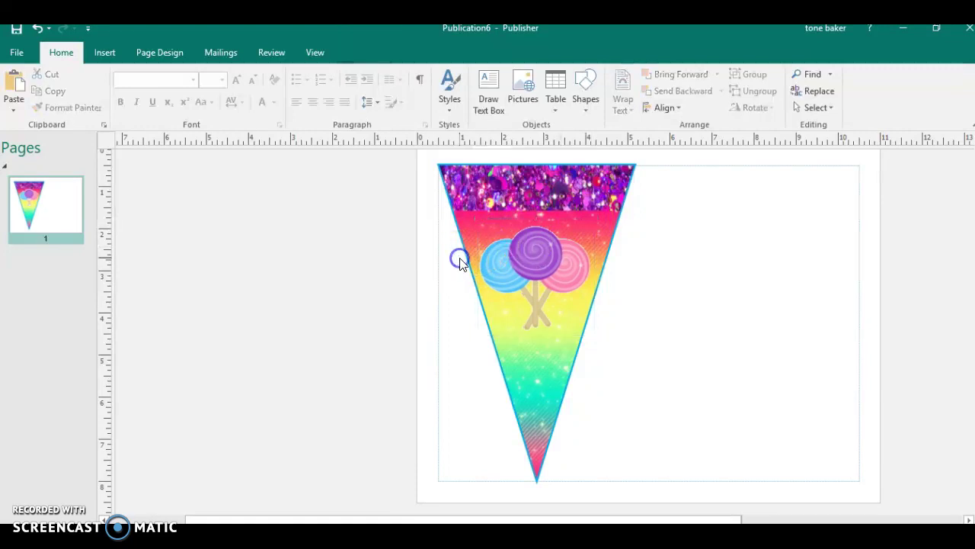
Group the lollipop picture with the triangle.
{"action": "left_click", "coordinate": [513, 262]}
{"action": "left_click", "coordinate": [454, 207], "text": "shift"}
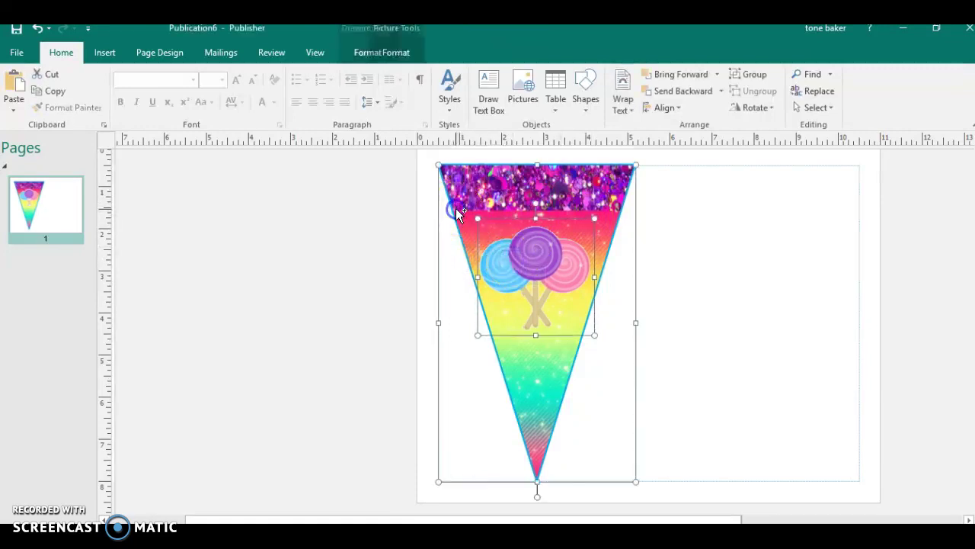
{"action": "left_click", "coordinate": [771, 77]}
{"action": "left_click", "coordinate": [721, 257]}
Duplicate the grouped pennant and place the copy against the page's right margin, level with the original.
{"action": "right_click", "coordinate": [571, 227]}
{"action": "left_click", "coordinate": [587, 257]}
{"action": "left_click", "coordinate": [327, 287]}
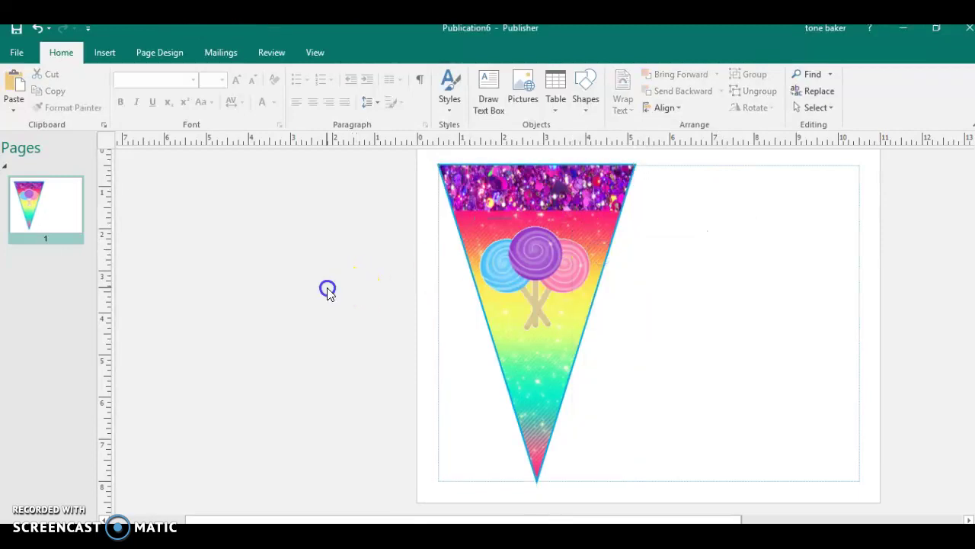
{"action": "left_click", "coordinate": [663, 260]}
{"action": "left_click", "coordinate": [690, 298]}
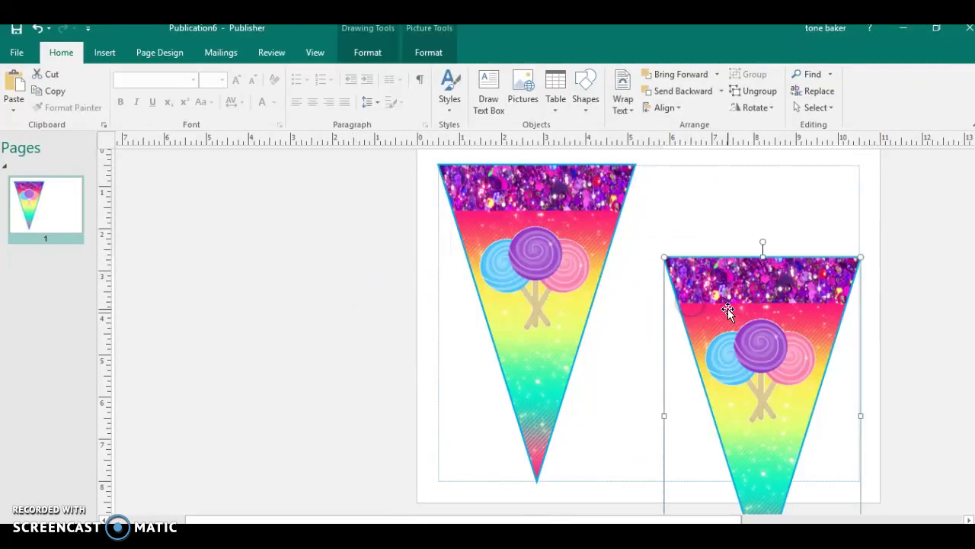
{"action": "left_click_drag", "start_coordinate": [728, 307], "coordinate": [726, 207]}
Paste another pennant, rotate it 180 degrees, and fit it between the two upright pennants.
{"action": "right_click", "coordinate": [356, 272]}
{"action": "left_click", "coordinate": [383, 312]}
{"action": "left_click_drag", "start_coordinate": [455, 251], "coordinate": [453, 490]}
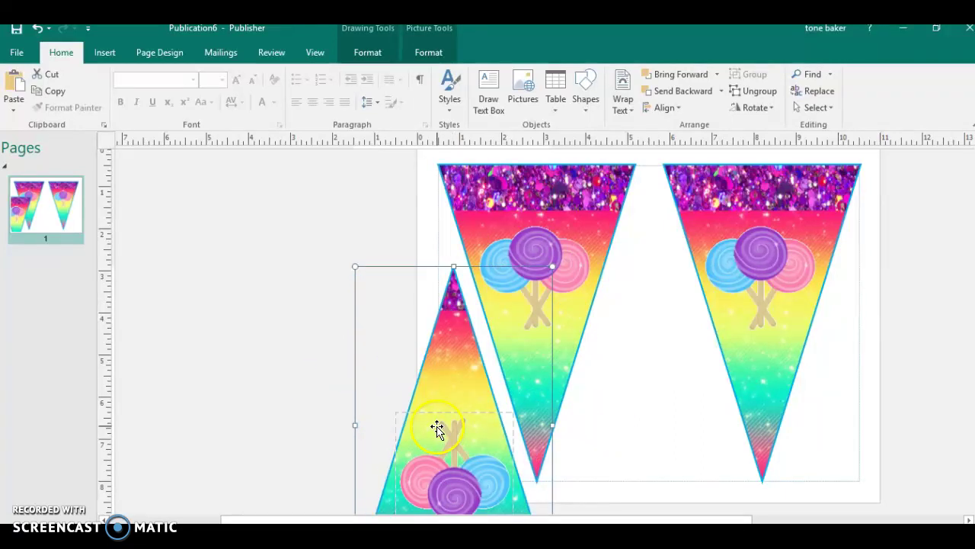
{"action": "mouse_move", "coordinate": [442, 383]}
{"action": "left_mouse_down"}
{"action": "mouse_move", "coordinate": [659, 296]}
{"action": "mouse_move", "coordinate": [638, 288]}
{"action": "left_mouse_up"}
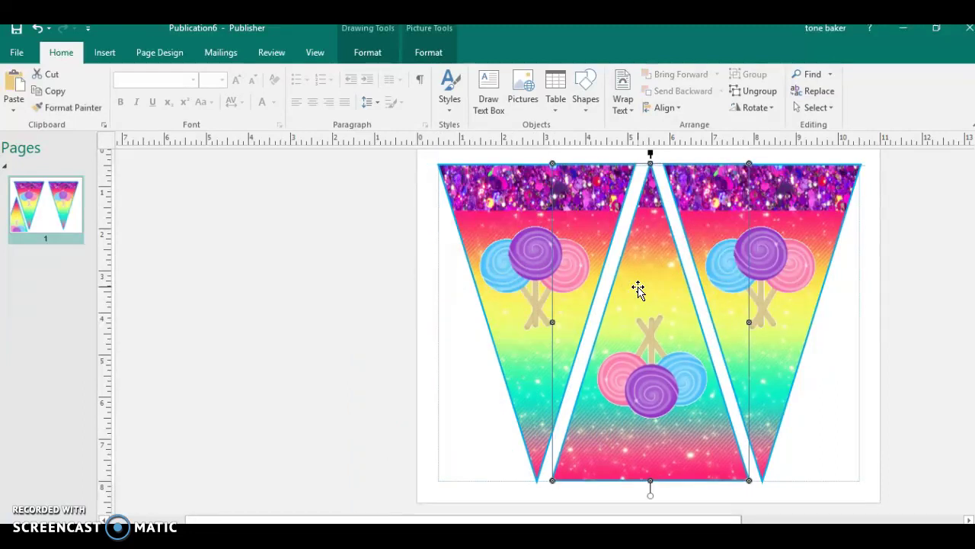
{"action": "left_click", "coordinate": [346, 287]}
{"action": "scroll", "coordinate": [647, 331], "scroll_direction": "up", "scroll_amount": 1}
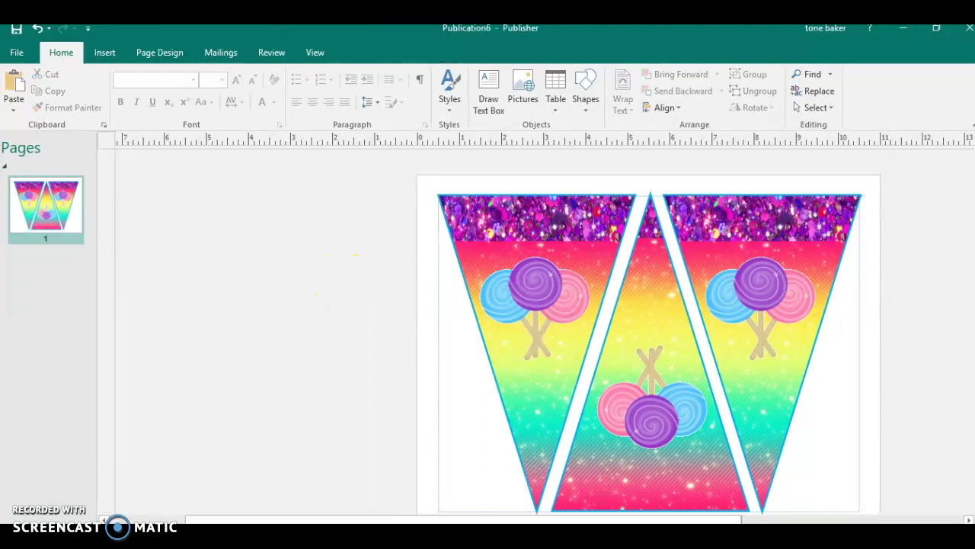
{"action": "scroll", "coordinate": [648, 332], "scroll_direction": "down", "scroll_amount": 1}
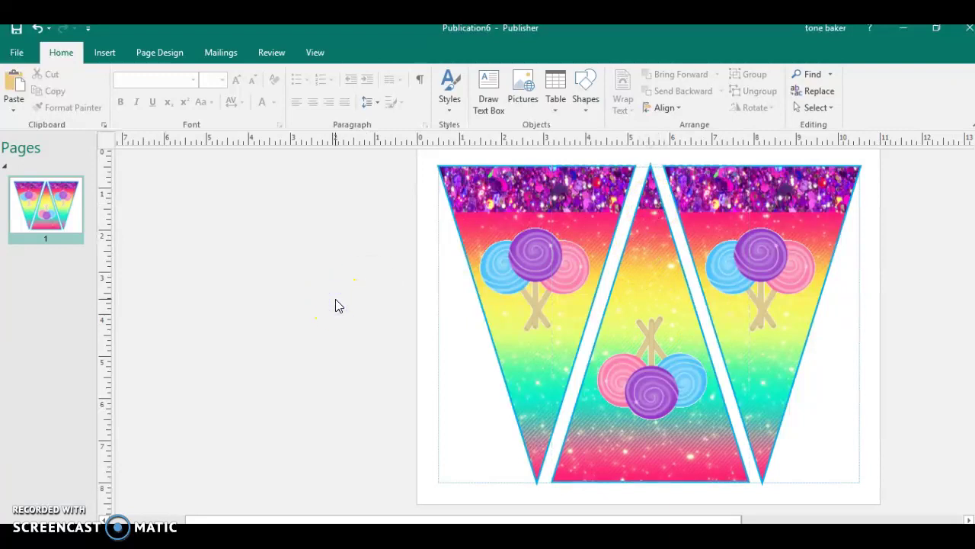
{"action": "left_click_drag", "start_coordinate": [580, 248], "coordinate": [585, 250]}
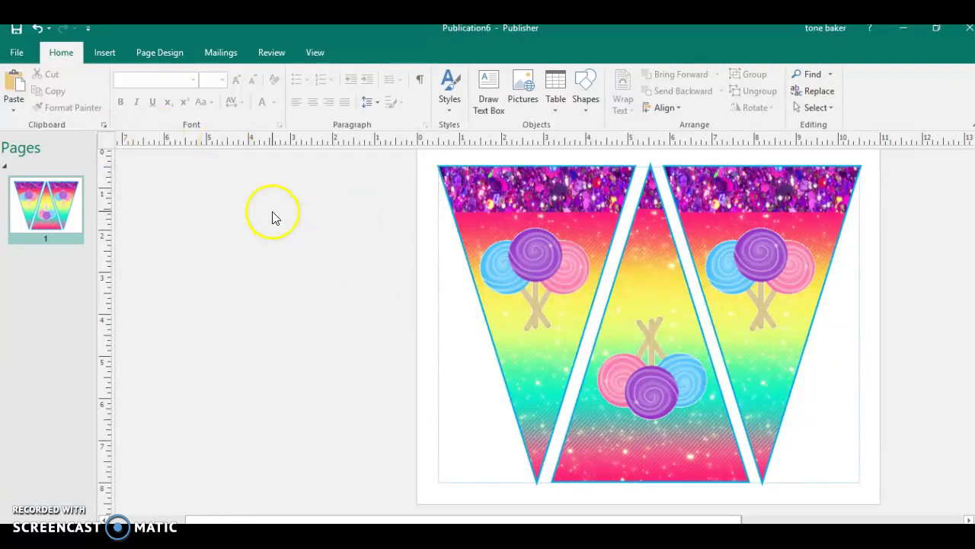
Open the templates for a new publication and look at the Event banner template.
{"action": "left_click", "coordinate": [23, 55]}
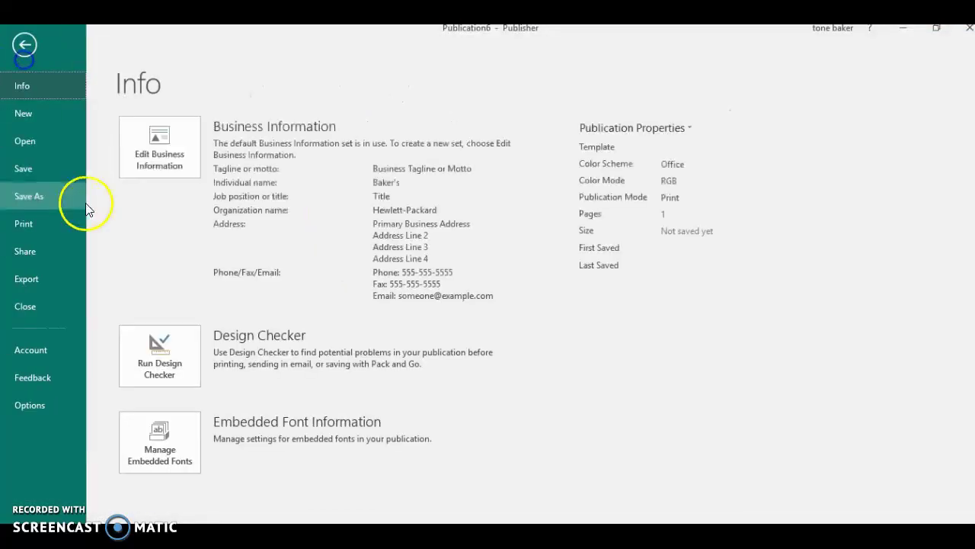
{"action": "left_click", "coordinate": [59, 117]}
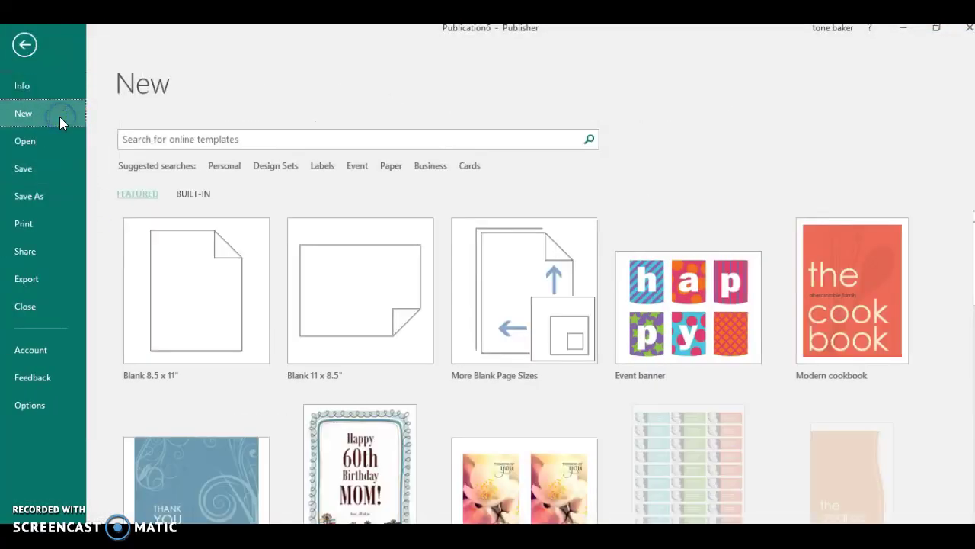
{"action": "left_click", "coordinate": [636, 294]}
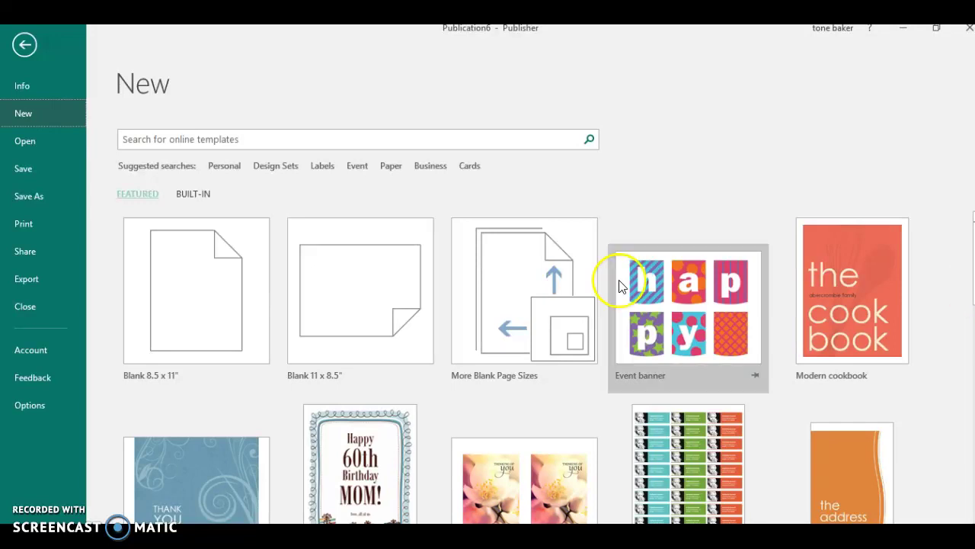
Search the online templates for "banner" and create a publication from the Event banner template.
{"action": "left_click", "coordinate": [243, 138]}
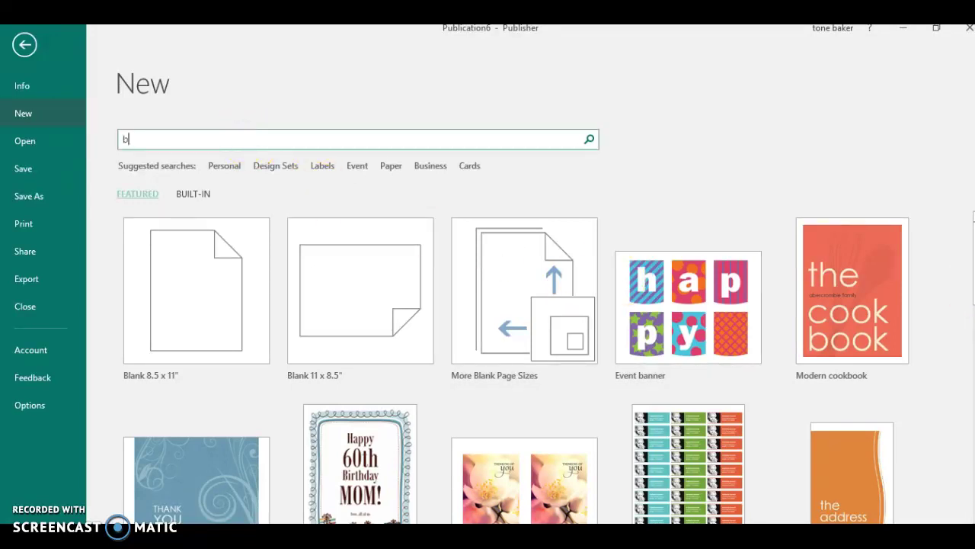
{"action": "type", "text": "banner"}
{"action": "key", "text": "Return"}
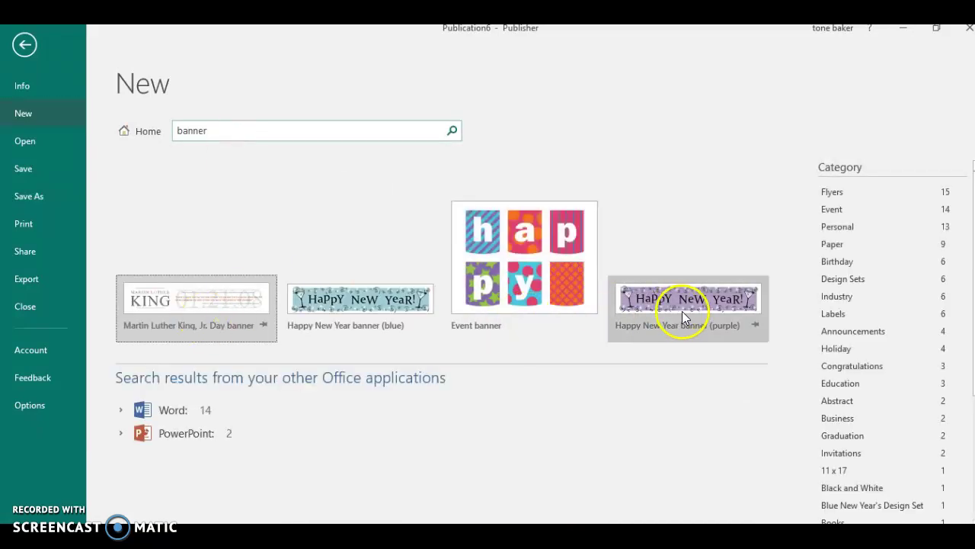
{"action": "left_click", "coordinate": [513, 267]}
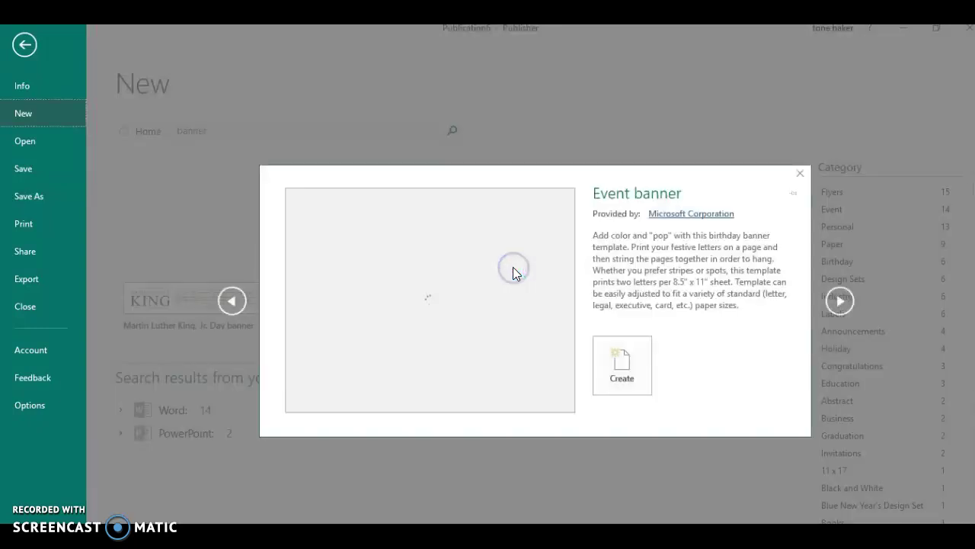
{"action": "left_click", "coordinate": [624, 362]}
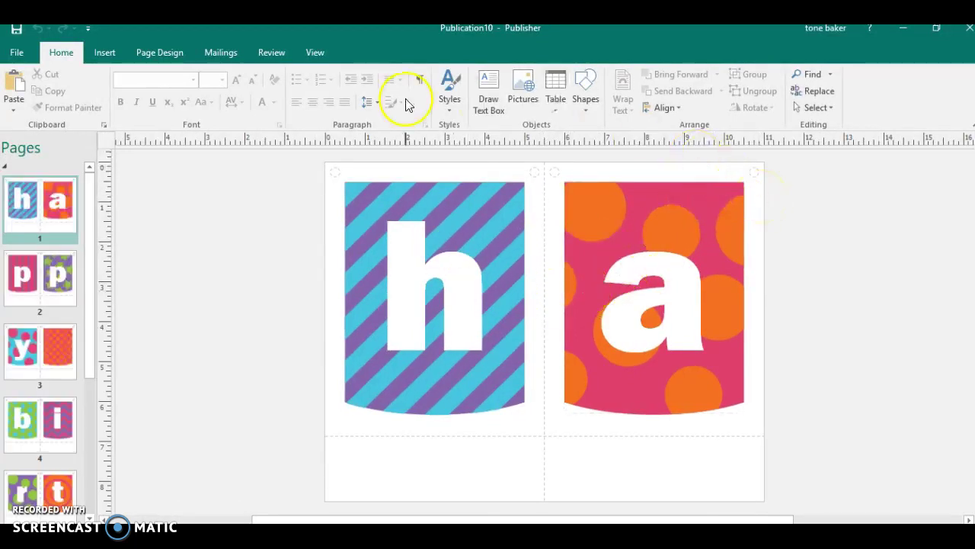
Try the Custom 3 colour scheme on the banner publication, and switch it to Custom 4.
{"action": "left_click", "coordinate": [152, 54]}
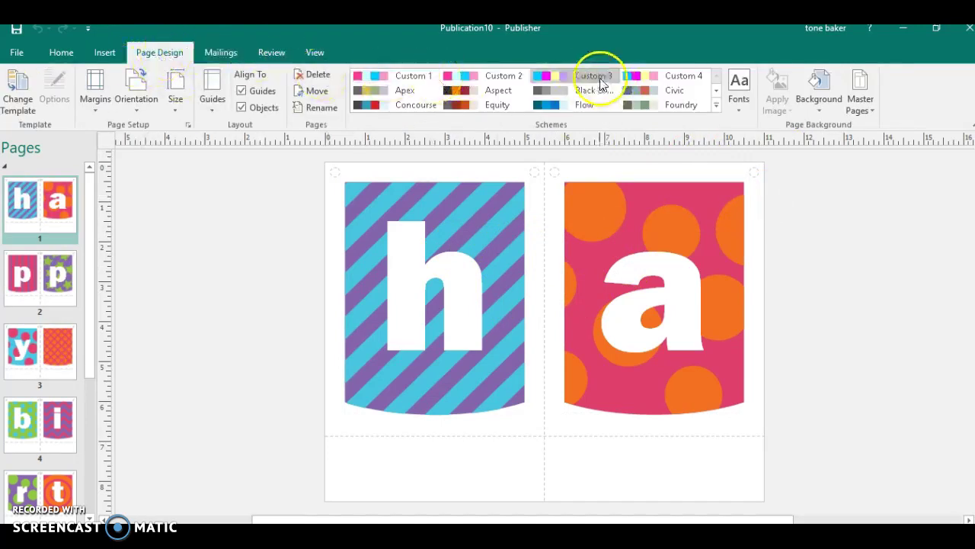
{"action": "left_click", "coordinate": [552, 76]}
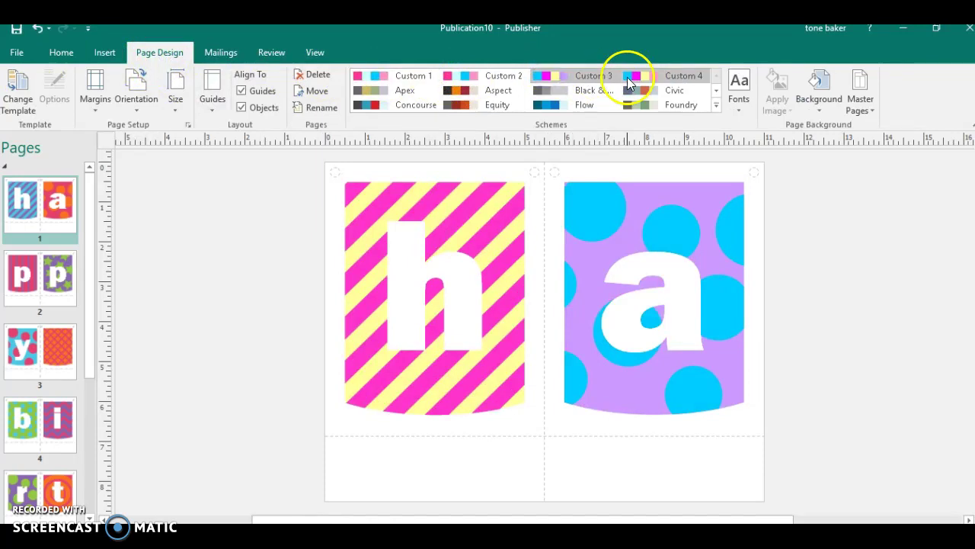
{"action": "left_click", "coordinate": [631, 78]}
Select the letter h on the striped banner and apply the Monogram font scheme to the publication.
{"action": "left_click", "coordinate": [465, 300]}
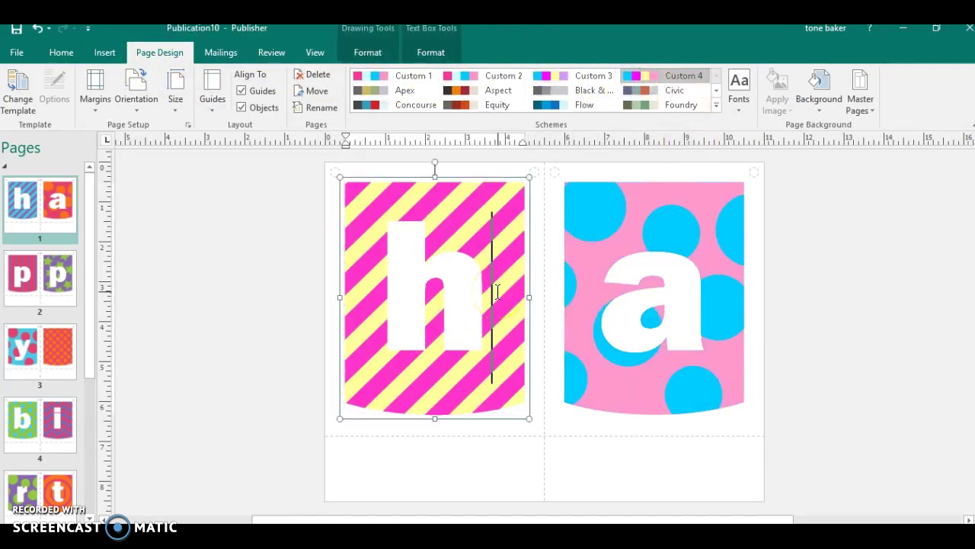
{"action": "double_click", "coordinate": [370, 306]}
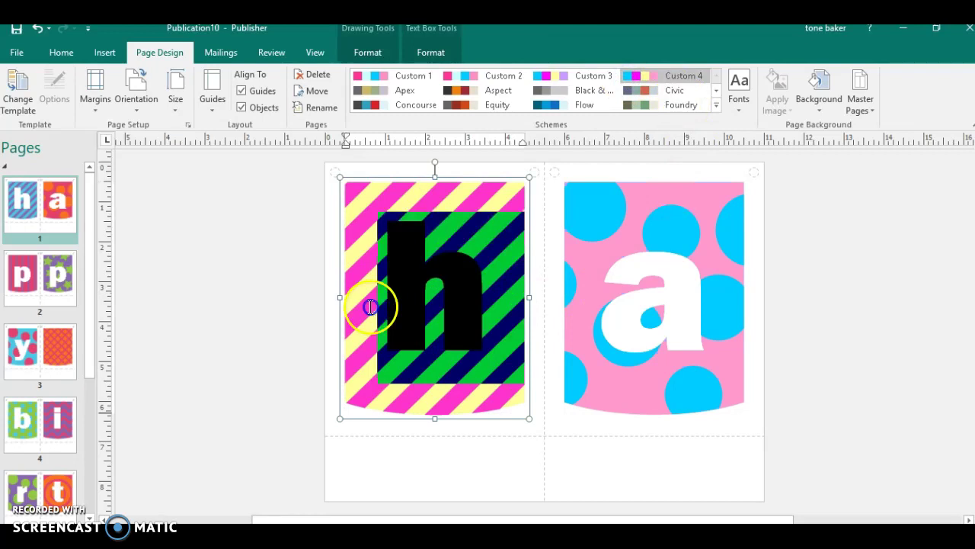
{"action": "left_click", "coordinate": [743, 108]}
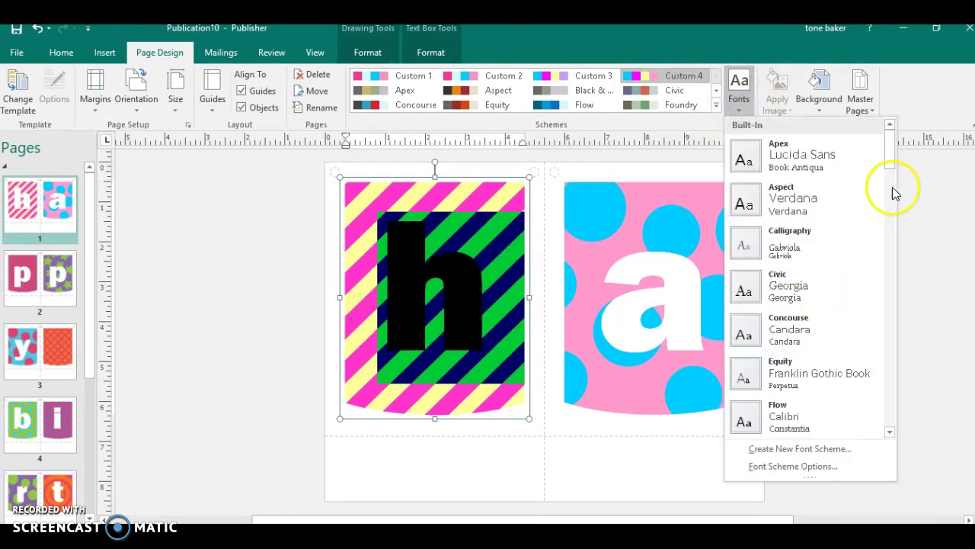
{"action": "left_click_drag", "start_coordinate": [892, 163], "coordinate": [902, 384]}
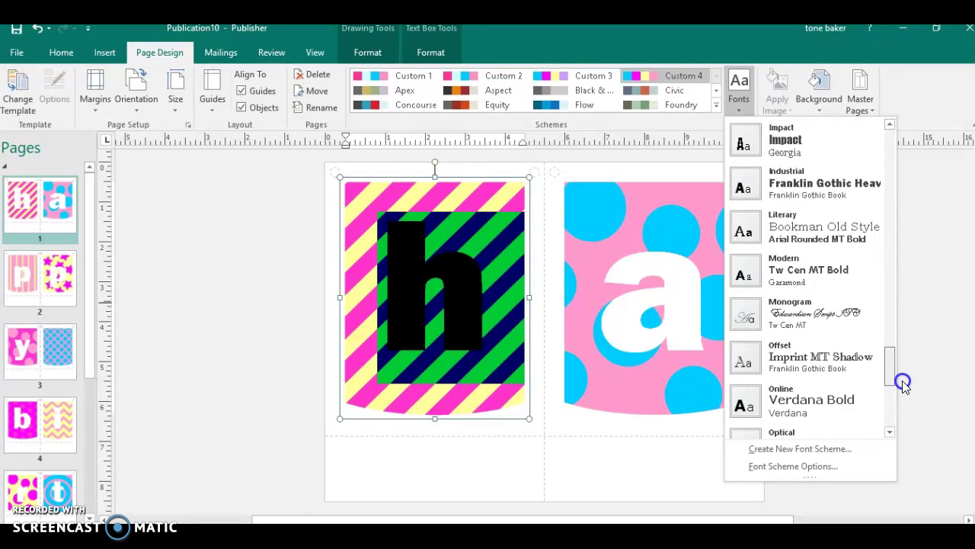
{"action": "left_click", "coordinate": [856, 325]}
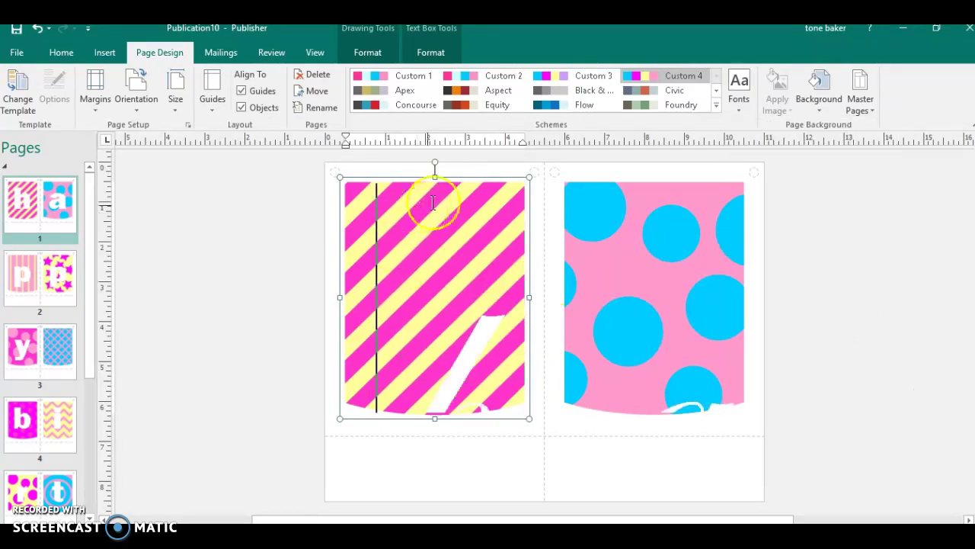
Move the text box of the letter h up and slightly left on the striped banner.
{"action": "left_click", "coordinate": [455, 178]}
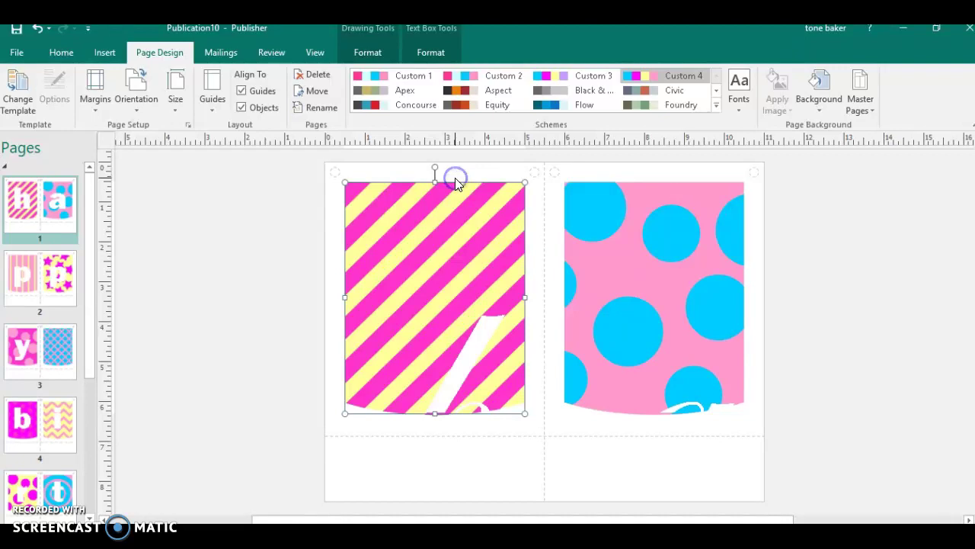
{"action": "key", "text": "Up"}
{"action": "key", "text": "Up"}
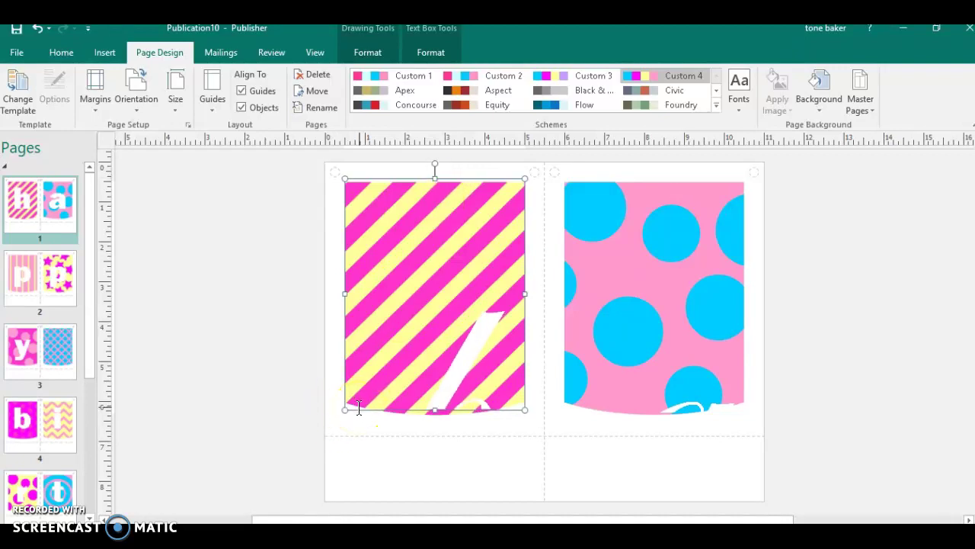
{"action": "key", "text": "Up"}
{"action": "key", "text": "Up"}
{"action": "key", "text": "Up"}
{"action": "key", "text": "Up"}
{"action": "key", "text": "Up"}
{"action": "key", "text": "Up"}
{"action": "key", "text": "Up"}
{"action": "key", "text": "Up"}
{"action": "key", "text": "Up"}
{"action": "key", "text": "Up"}
{"action": "key", "text": "Up"}
{"action": "key", "text": "Up"}
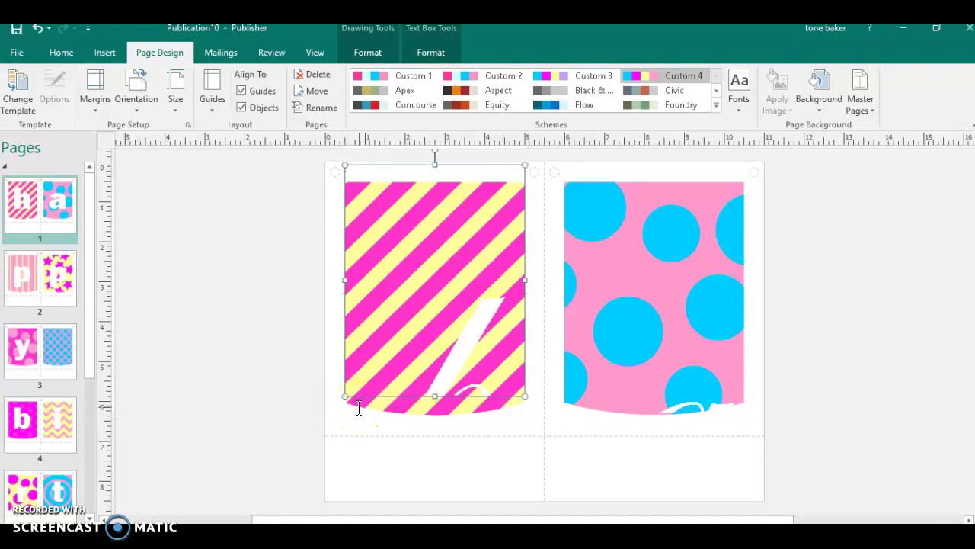
{"action": "key", "text": "Up"}
{"action": "key", "text": "Up"}
{"action": "key", "text": "Up"}
{"action": "key", "text": "Up"}
{"action": "key", "text": "Up"}
{"action": "key", "text": "Up"}
{"action": "key", "text": "Up"}
{"action": "key", "text": "Up"}
{"action": "key", "text": "Up"}
{"action": "key", "text": "Up"}
{"action": "key", "text": "Up"}
{"action": "key", "text": "Up"}
{"action": "key", "text": "Up"}
{"action": "key", "text": "Up"}
{"action": "key", "text": "Up"}
{"action": "key", "text": "Up"}
{"action": "key", "text": "Up"}
{"action": "key", "text": "Up"}
{"action": "key", "text": "Up"}
{"action": "key", "text": "Up"}
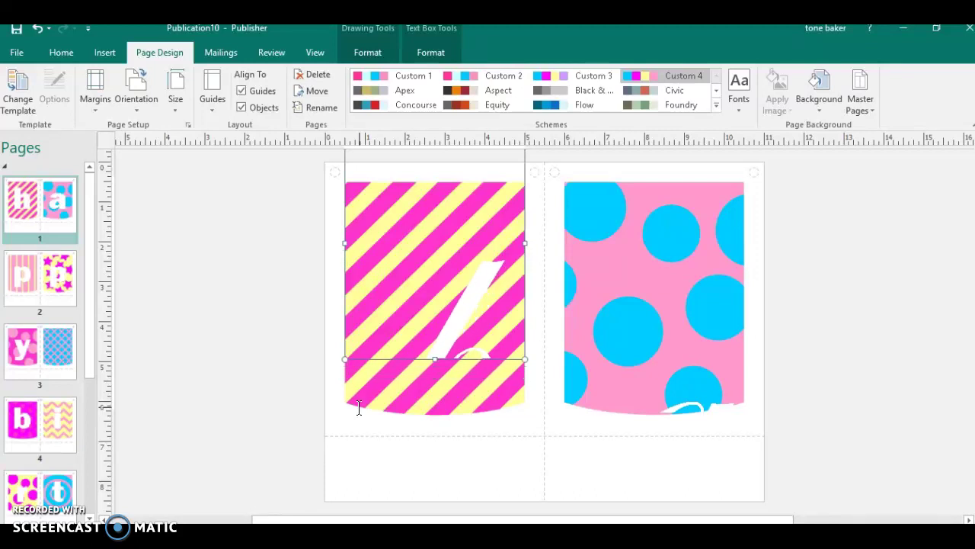
{"action": "key", "text": "Up"}
{"action": "key", "text": "Up"}
{"action": "key", "text": "Up"}
{"action": "key", "text": "Up"}
{"action": "key", "text": "Up"}
{"action": "key", "text": "Up"}
{"action": "key", "text": "Up"}
{"action": "key", "text": "Up"}
{"action": "key", "text": "Up"}
{"action": "key", "text": "Up"}
{"action": "key", "text": "Up"}
{"action": "key", "text": "Up"}
{"action": "key", "text": "Up"}
{"action": "key", "text": "Up"}
{"action": "key", "text": "Up"}
{"action": "key", "text": "Up"}
{"action": "key", "text": "Up"}
{"action": "key", "text": "Up"}
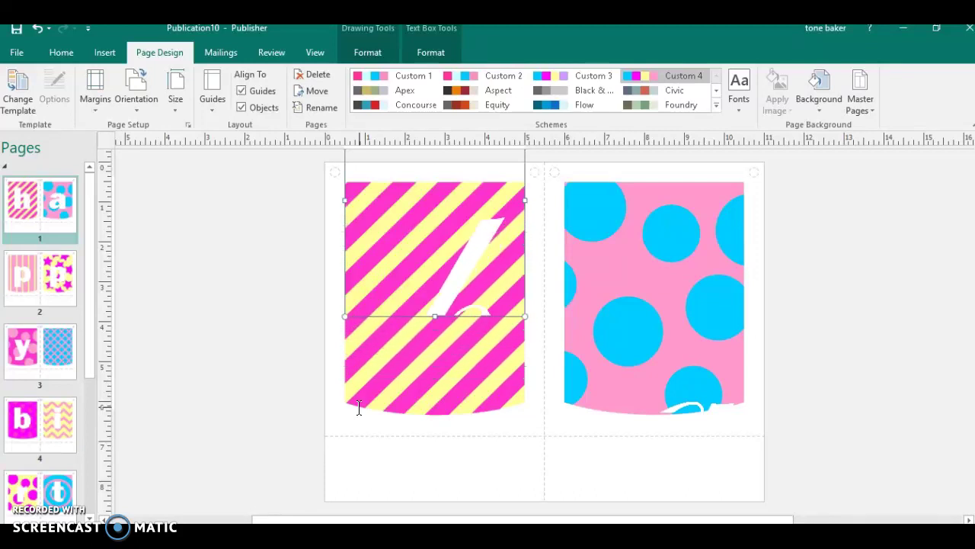
{"action": "key", "text": "Left"}
{"action": "key", "text": "Left"}
{"action": "key", "text": "Left"}
{"action": "key", "text": "Left"}
{"action": "key", "text": "Left"}
{"action": "key", "text": "Left"}
{"action": "key", "text": "Left"}
{"action": "key", "text": "Left"}
{"action": "key", "text": "Left"}
{"action": "key", "text": "Left"}
{"action": "key", "text": "Left"}
{"action": "key", "text": "Left"}
{"action": "key", "text": "Left"}
{"action": "key", "text": "Left"}
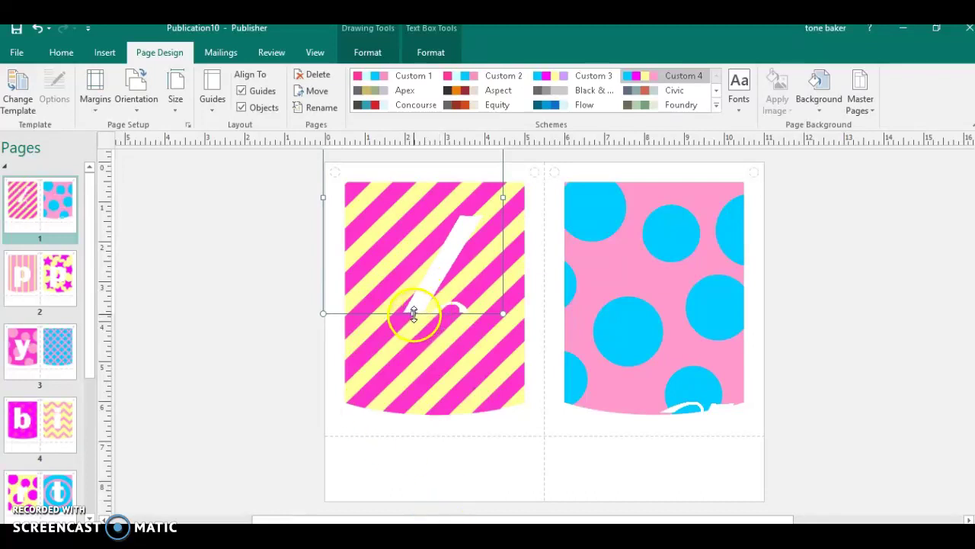
Extend the h text box downward and reduce the letter's font size so it fits the striped banner.
{"action": "left_click_drag", "start_coordinate": [414, 344], "coordinate": [415, 379]}
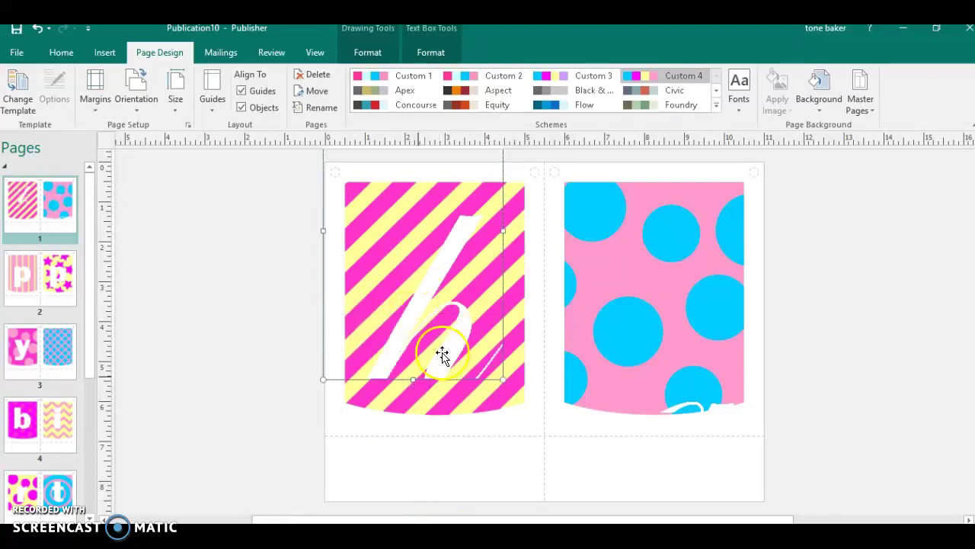
{"action": "left_click_drag", "start_coordinate": [487, 333], "coordinate": [348, 348]}
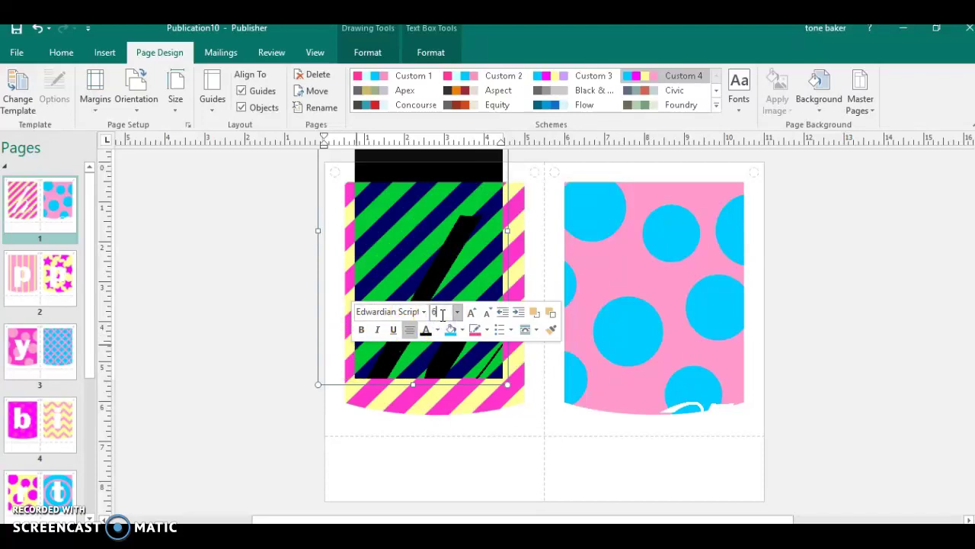
{"action": "left_click", "coordinate": [281, 378]}
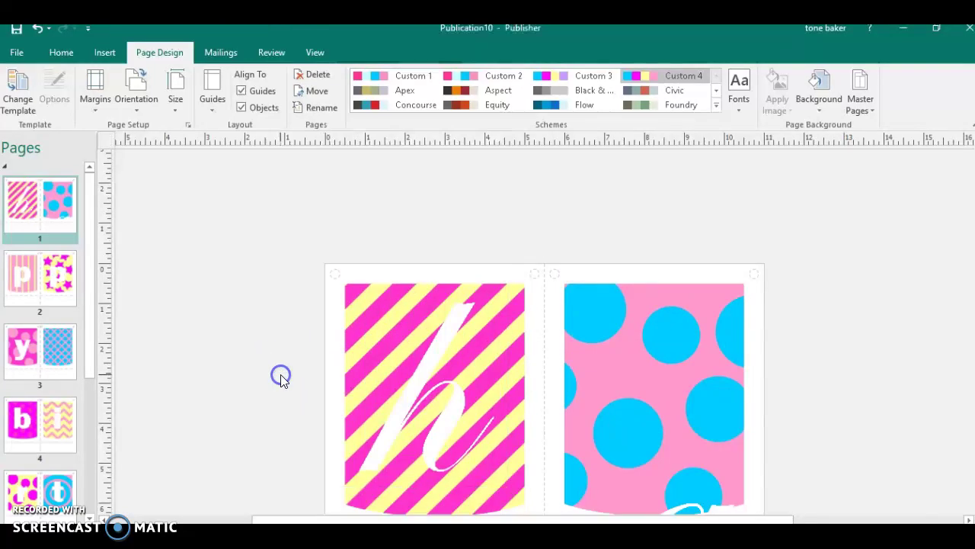
Nudge the h text box down and right to centre the letter on the striped banner.
{"action": "scroll", "coordinate": [599, 239], "scroll_direction": "down", "scroll_amount": 3}
{"action": "left_click", "coordinate": [453, 262]}
{"action": "scroll", "coordinate": [454, 262], "scroll_direction": "up", "scroll_amount": 3}
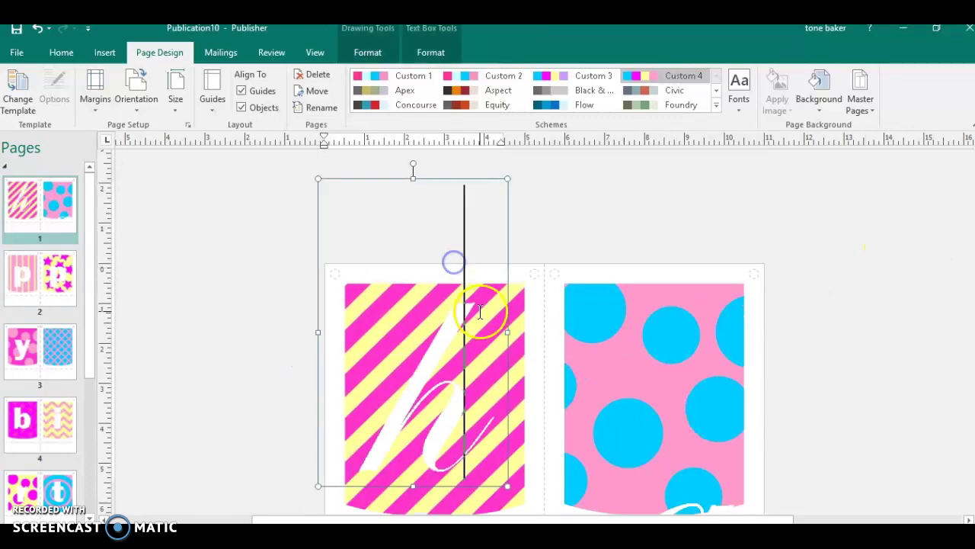
{"action": "left_click", "coordinate": [508, 245]}
{"action": "key", "text": "Down"}
{"action": "key", "text": "Down"}
{"action": "key", "text": "Right"}
{"action": "key", "text": "Right"}
{"action": "left_click", "coordinate": [846, 280]}
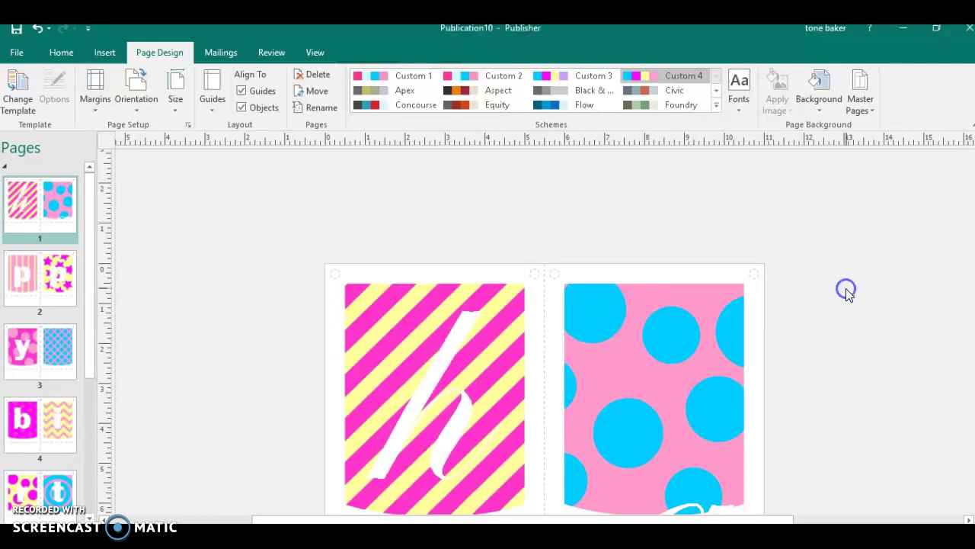
Close the Event banner publication without saving its changes.
{"action": "scroll", "coordinate": [533, 328], "scroll_direction": "down", "scroll_amount": 3}
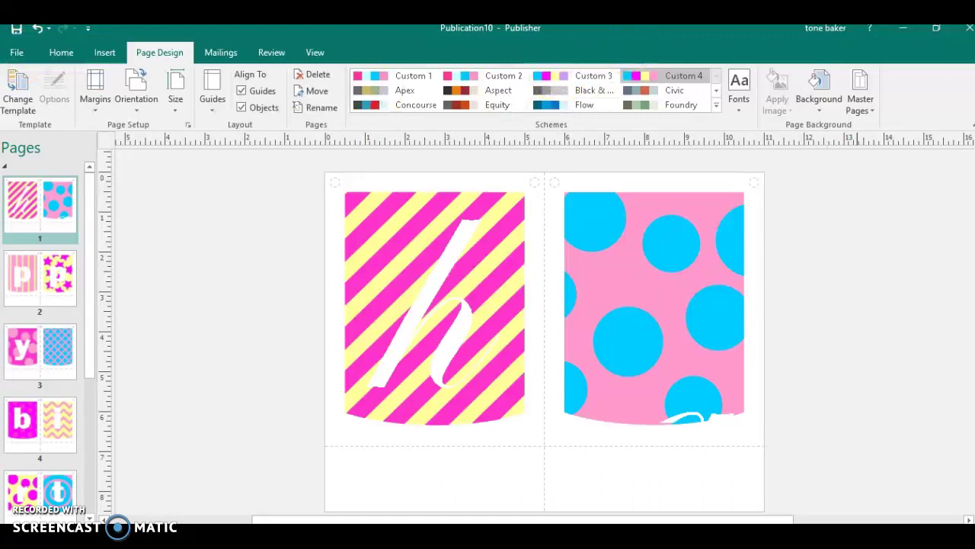
{"action": "left_click", "coordinate": [963, 34]}
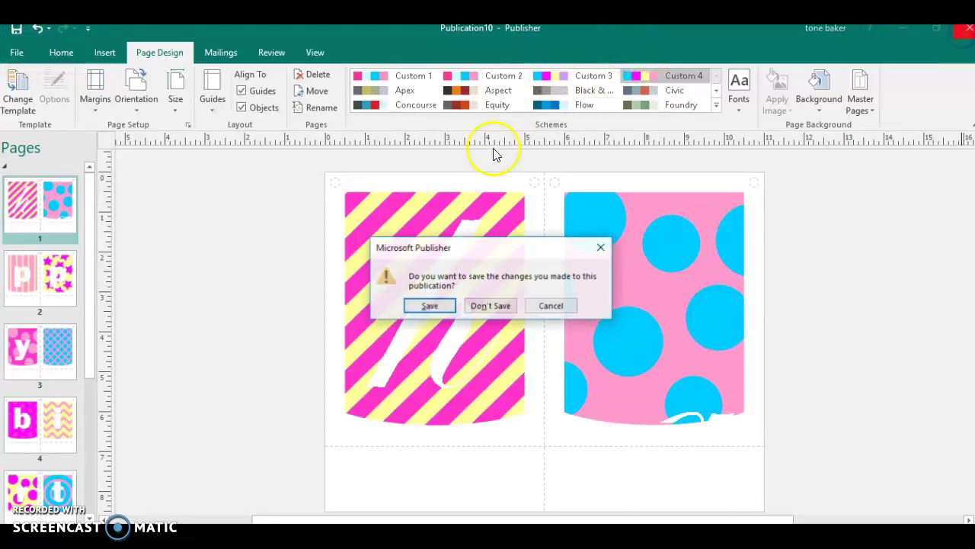
{"action": "left_click", "coordinate": [490, 305]}
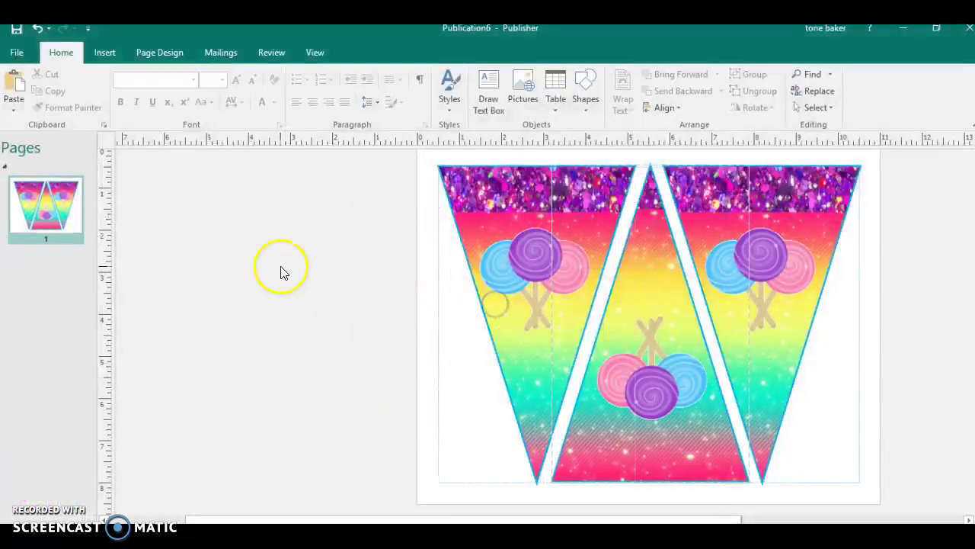
Search the new publication templates for "invitations", look over the designs, and return to the pennant page.
{"action": "left_click", "coordinate": [18, 53]}
{"action": "left_click", "coordinate": [55, 126]}
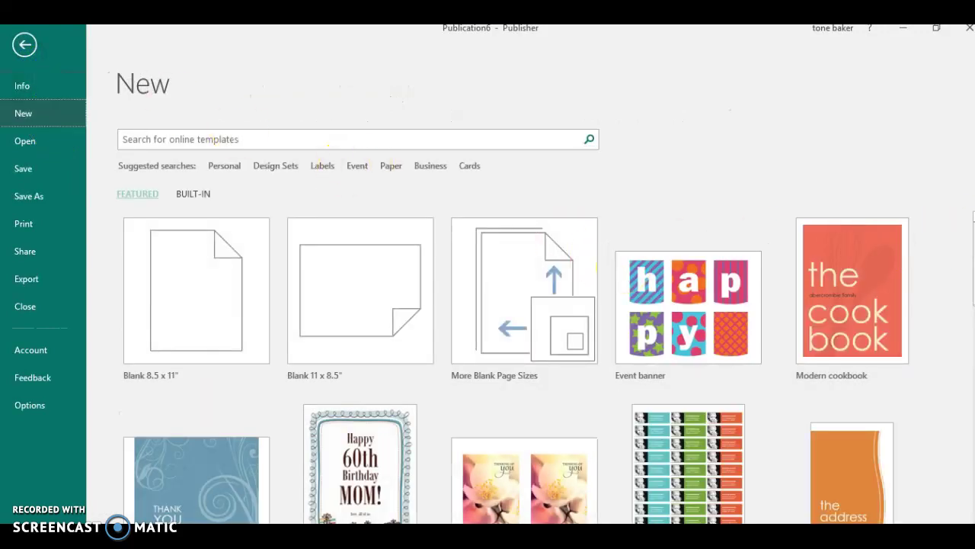
{"action": "scroll", "coordinate": [516, 366], "scroll_direction": "down", "scroll_amount": 2}
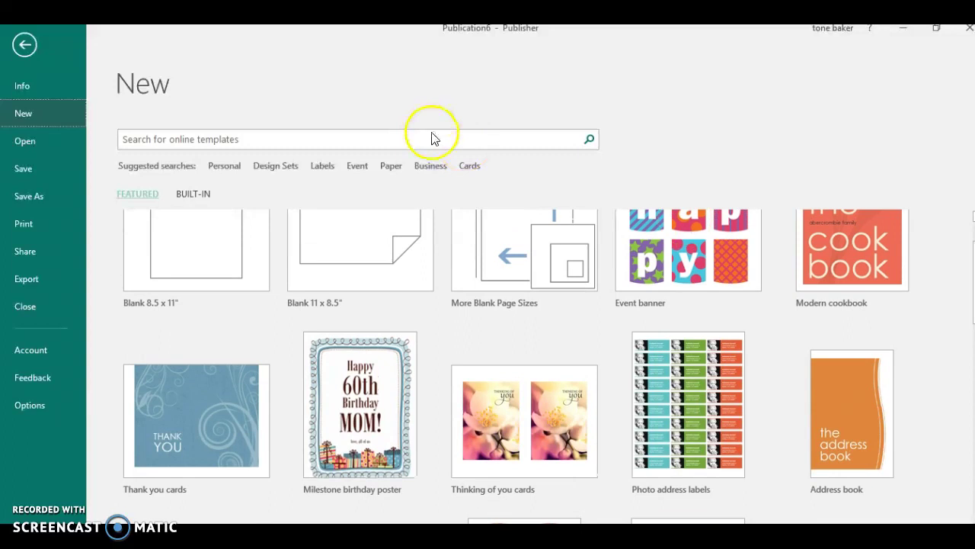
{"action": "left_click", "coordinate": [434, 135]}
{"action": "key", "text": "Return"}
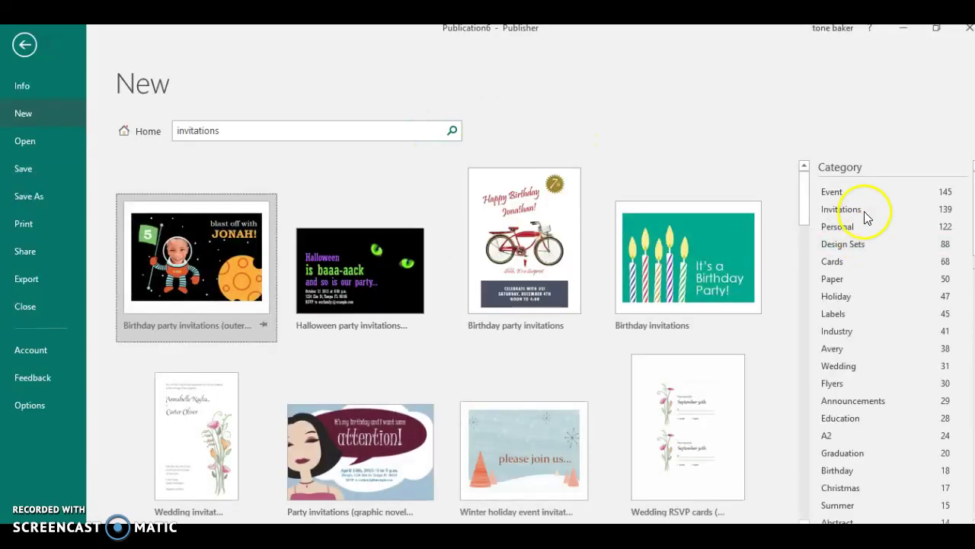
{"action": "left_click_drag", "start_coordinate": [809, 215], "coordinate": [812, 186]}
{"action": "left_click", "coordinate": [24, 46]}
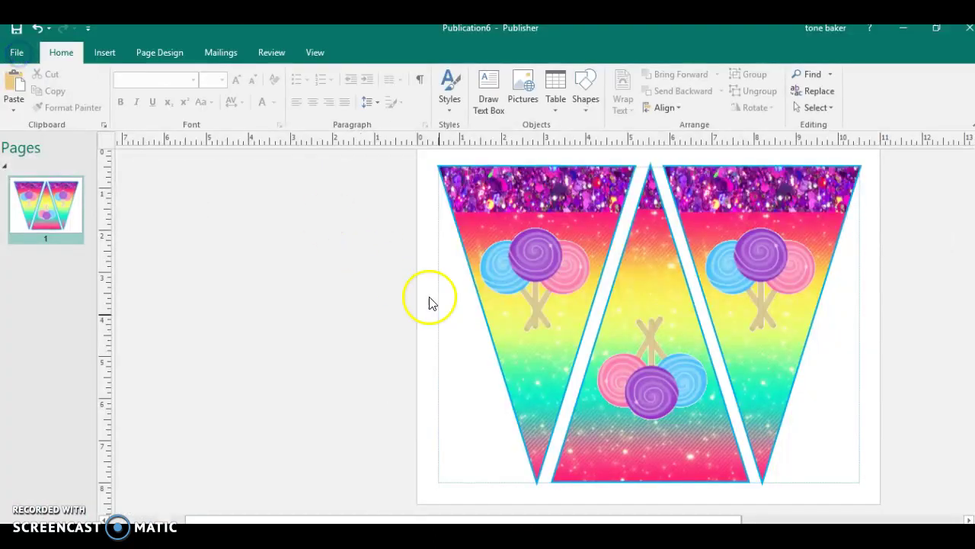